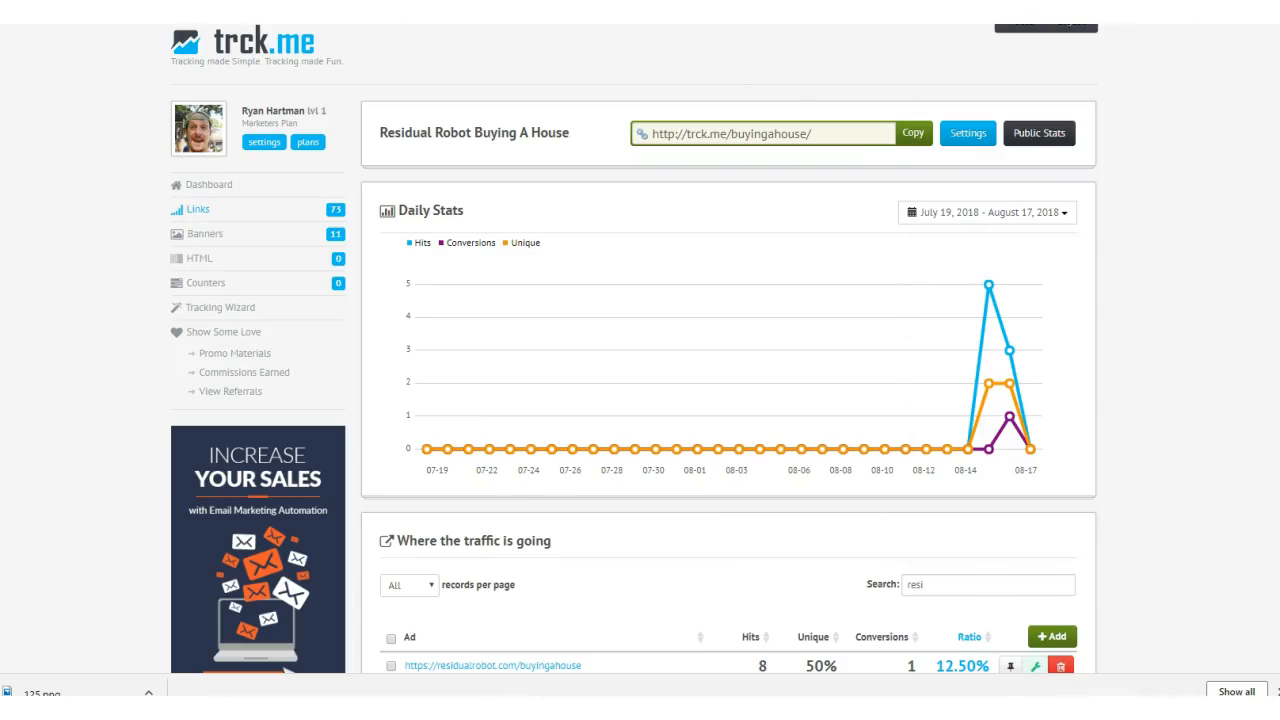
pyautogui.scroll(-1, 565, 240)
pyautogui.scroll(1, 543, 234)
pyautogui.scroll(-4, 457, 209)
pyautogui.scroll(3, 460, 213)
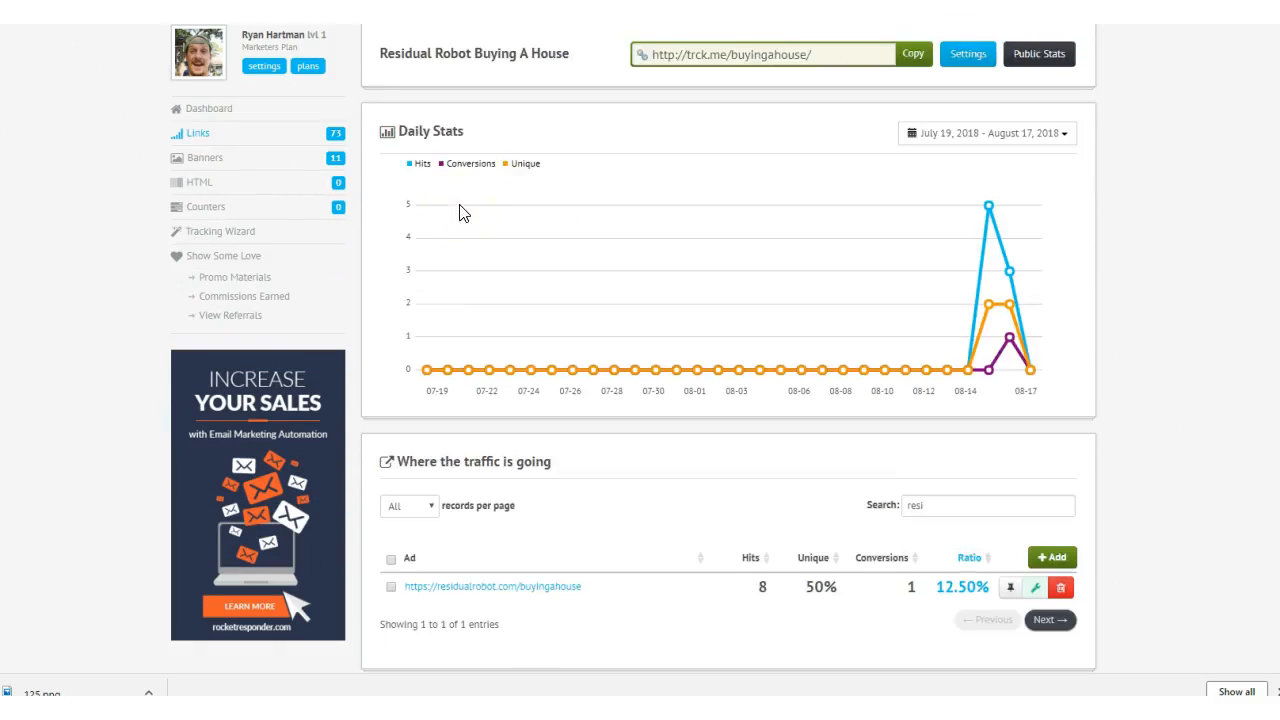
pyautogui.scroll(1, 459, 212)
# - Filter the link trackers for "resi" and open the stats of the residualrobot tracker
pyautogui.click(203, 217)
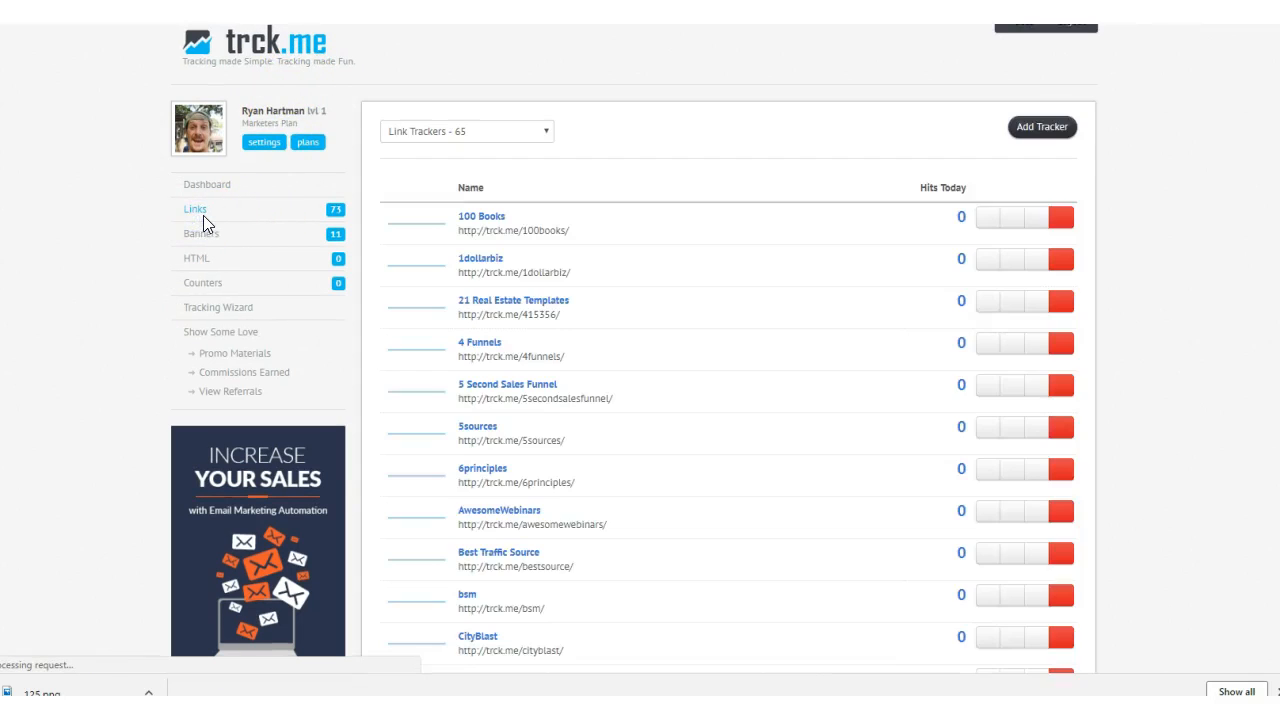
pyautogui.moveTo(971, 188); pyautogui.dragTo(866, 183)
pyautogui.write('rs')
pyautogui.write('esi')
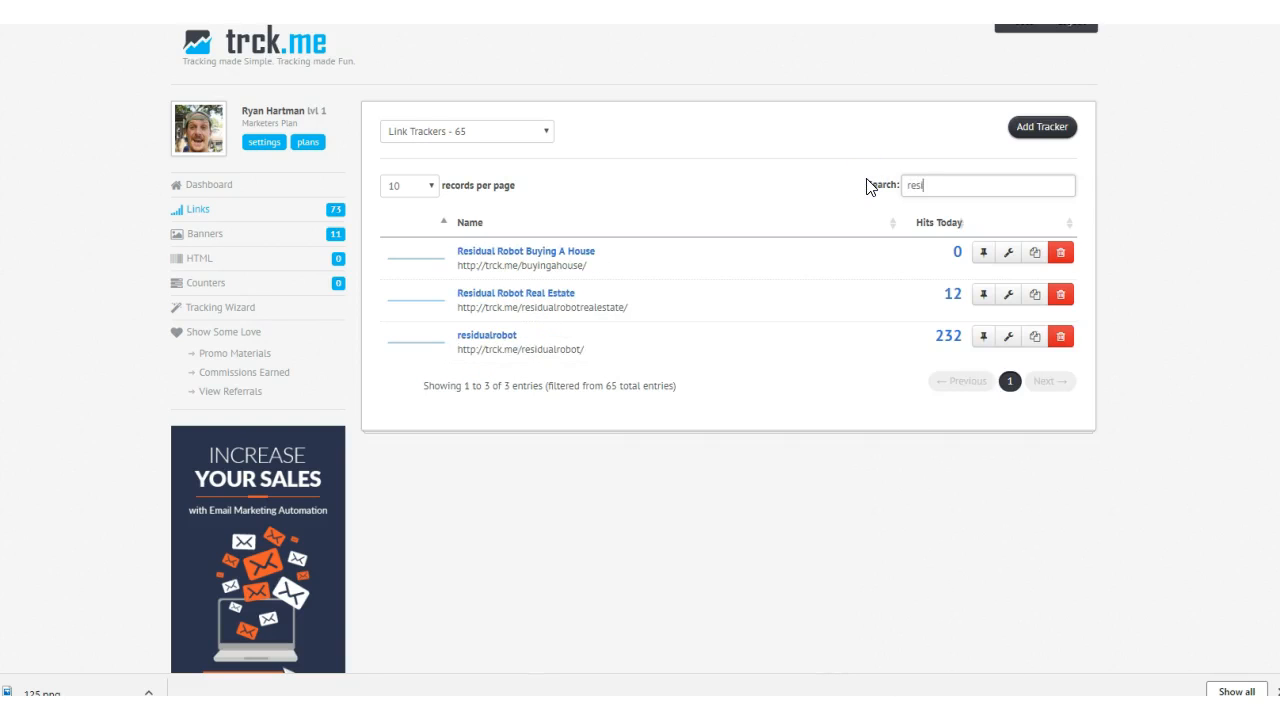
pyautogui.click(480, 345)
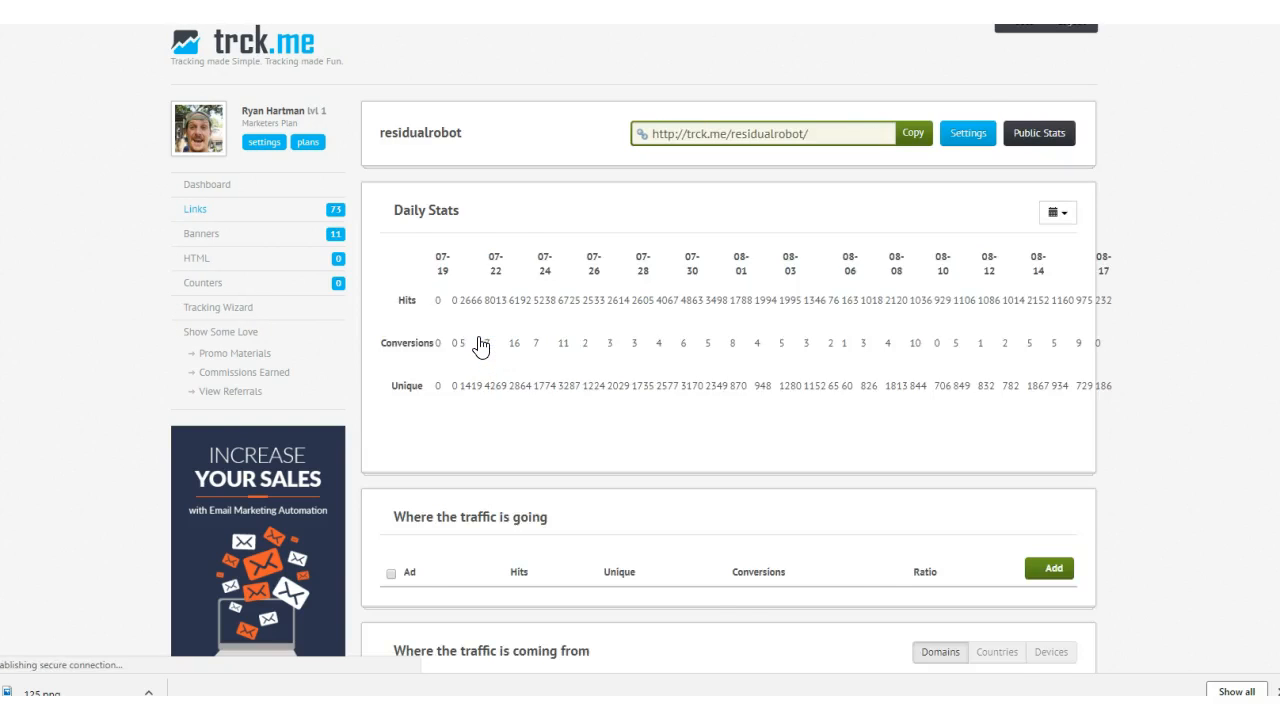
# - Examine where the residualrobot tracker's traffic is going and which sources it is coming from
pyautogui.scroll(-3, 643, 309)
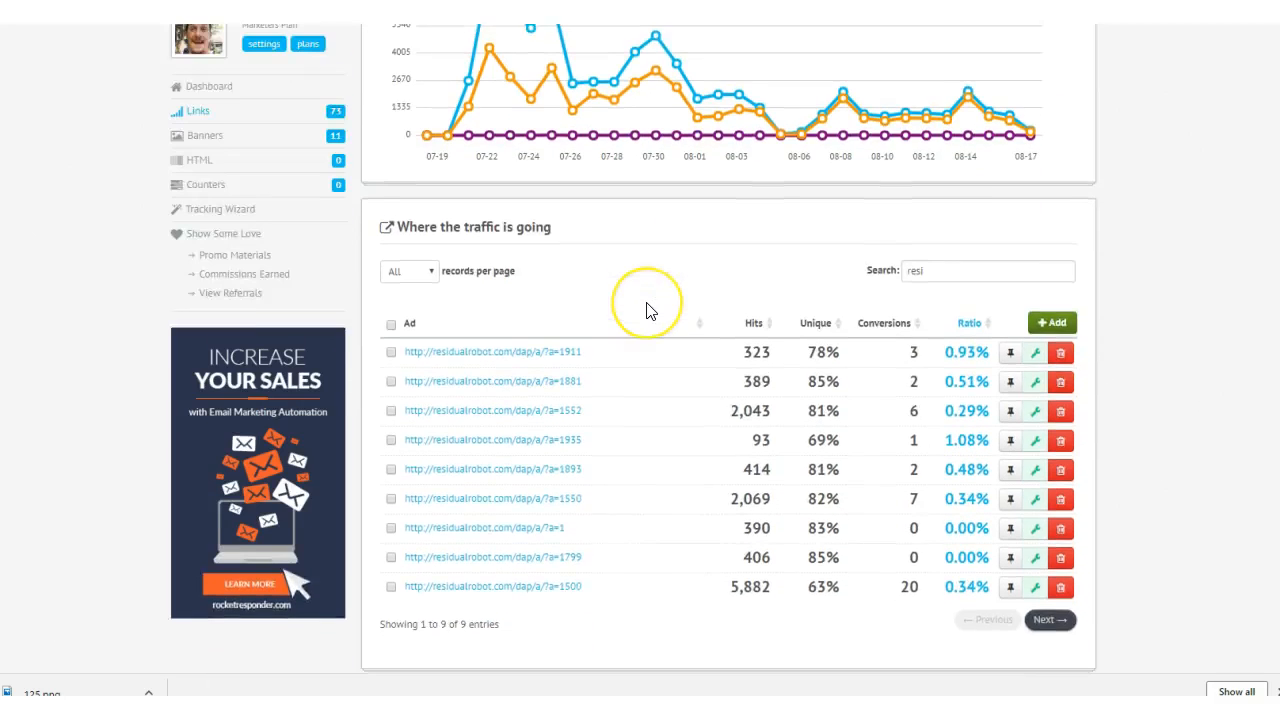
pyautogui.scroll(-1, 646, 310)
pyautogui.scroll(-2, 648, 310)
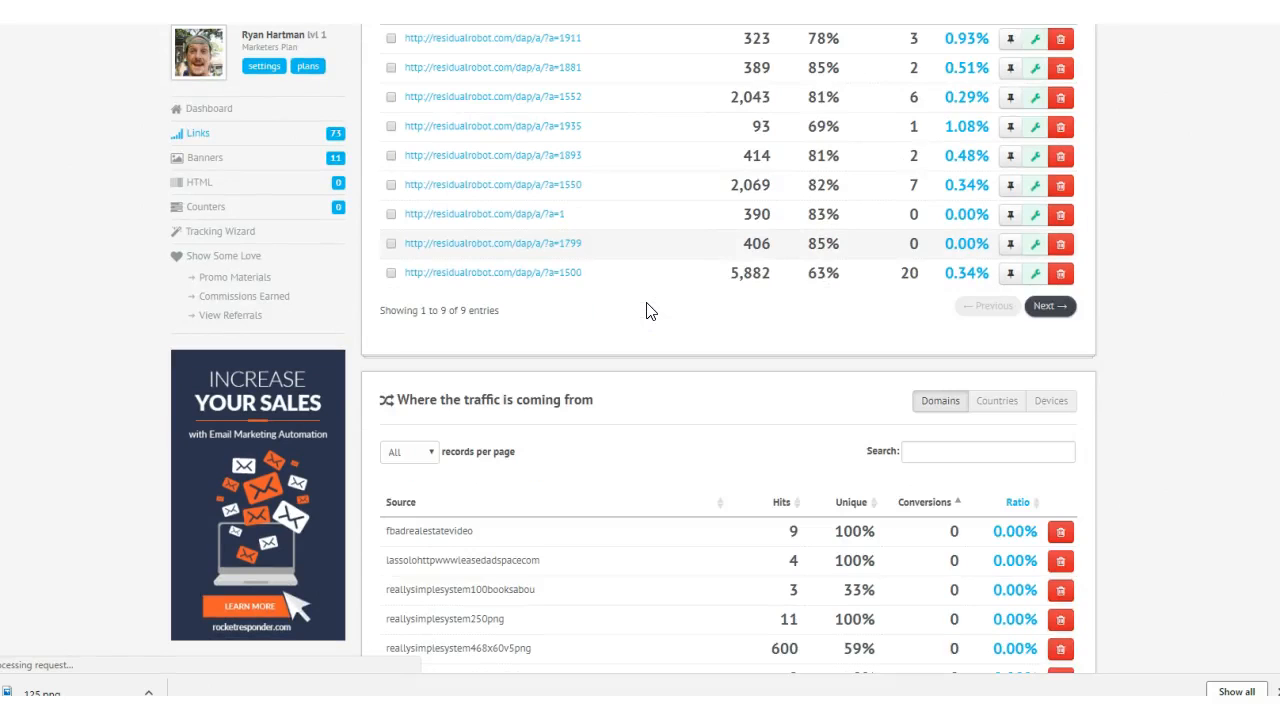
pyautogui.scroll(2, 677, 229)
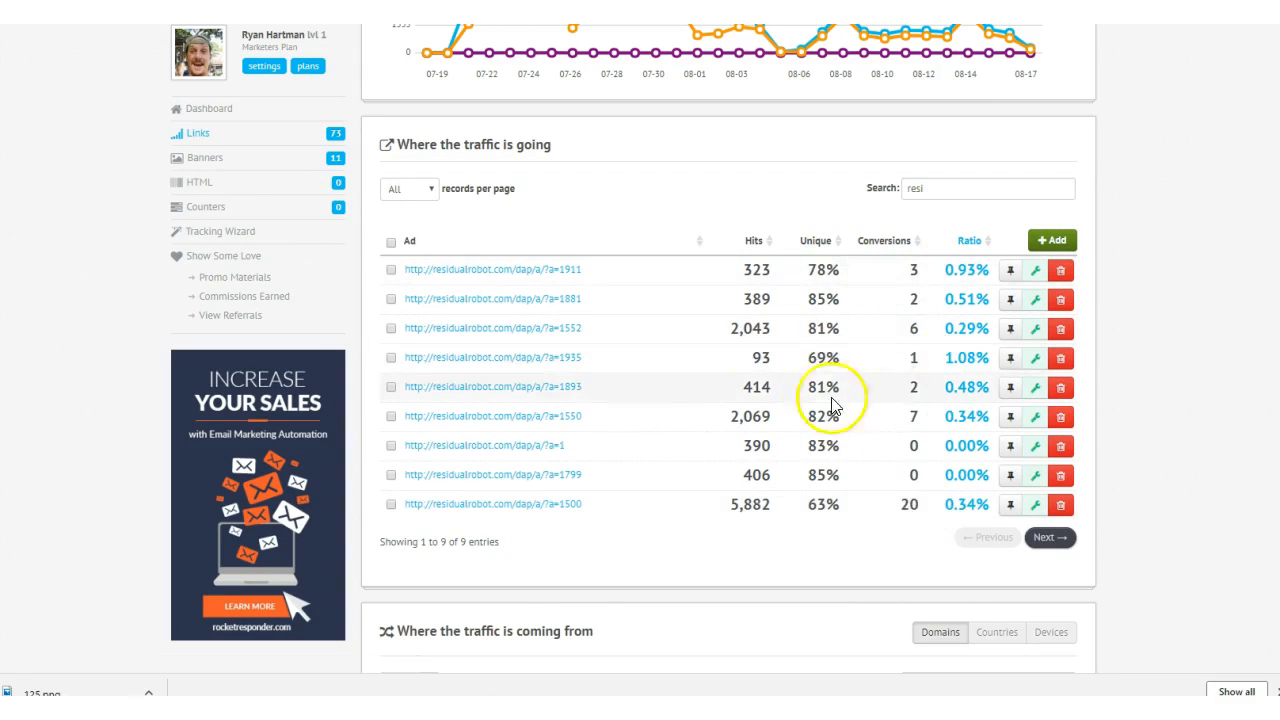
pyautogui.scroll(-4, 820, 403)
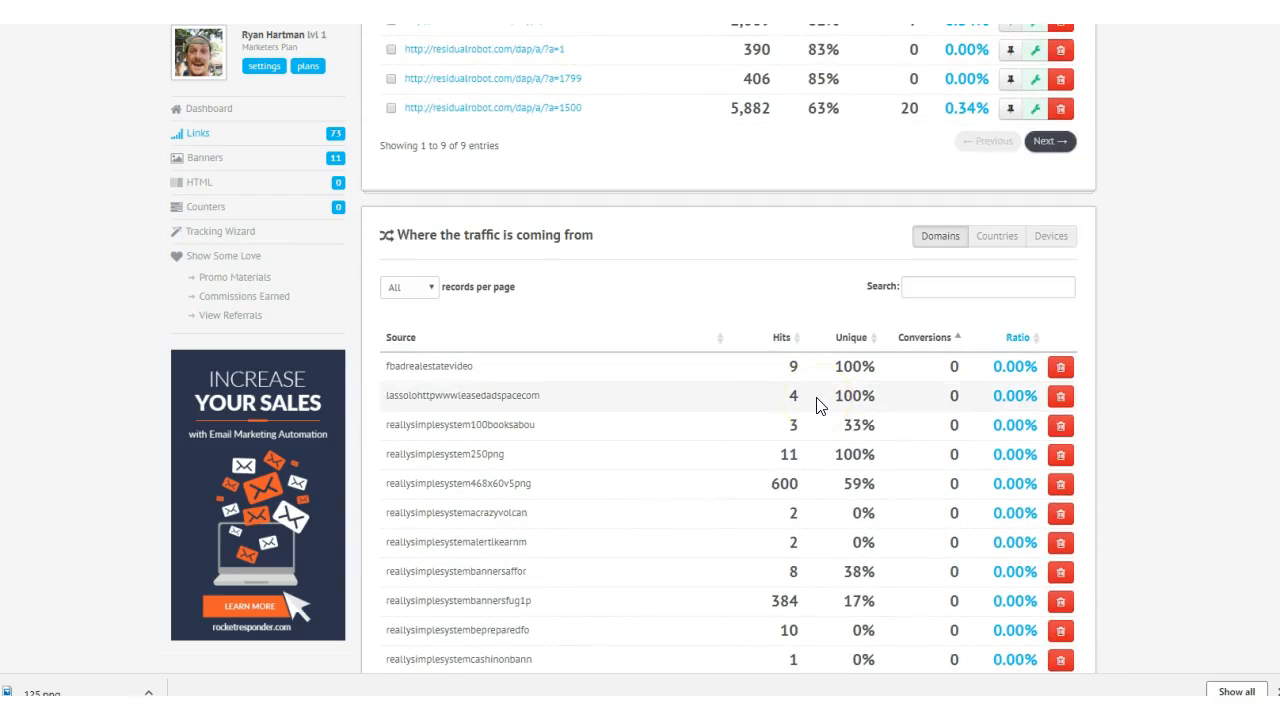
pyautogui.scroll(-2, 820, 403)
pyautogui.scroll(-6, 491, 314)
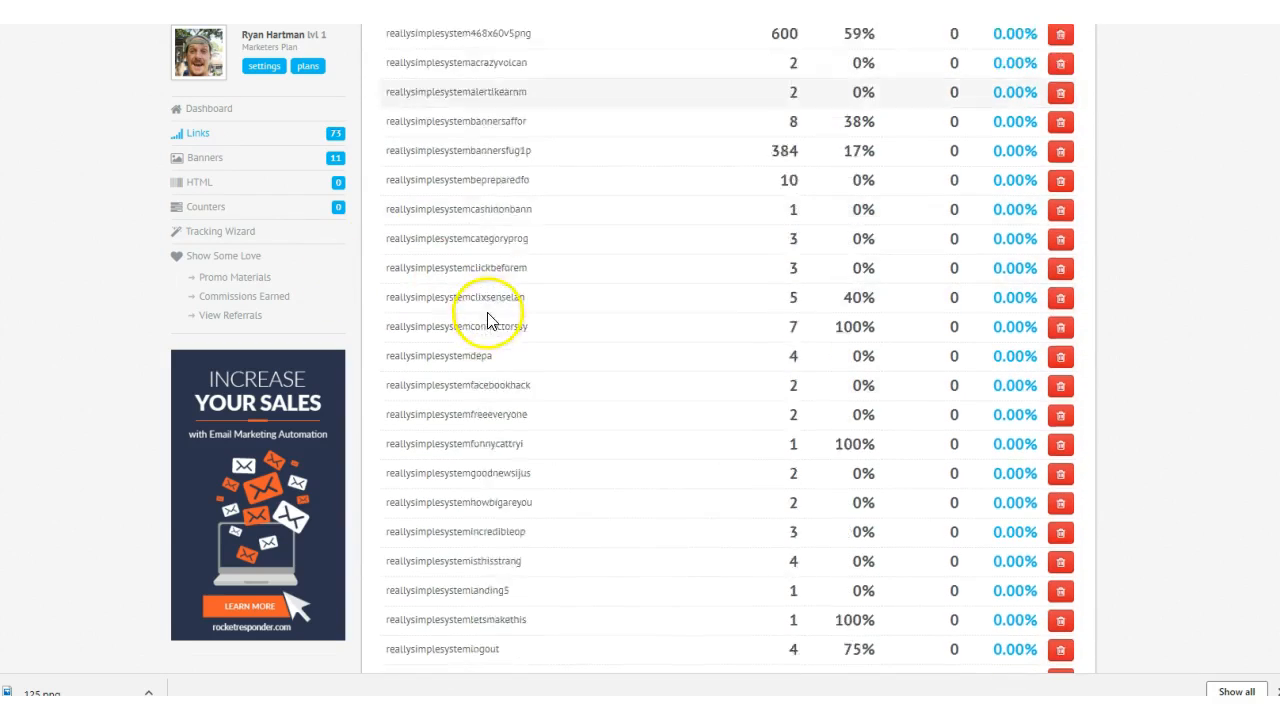
pyautogui.scroll(6, 500, 330)
pyautogui.scroll(10, 499, 324)
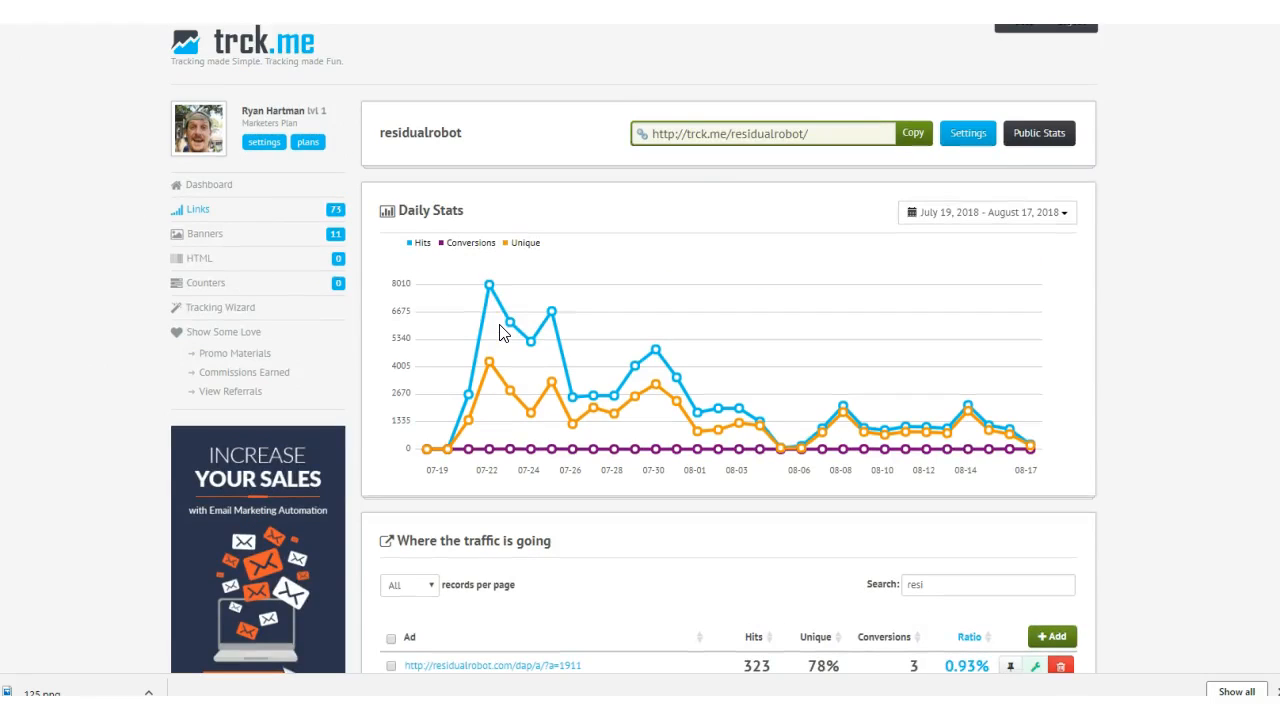
# - Start a new tracker for hits to a link and name it "Residual Robot Demo"
pyautogui.click(199, 218)
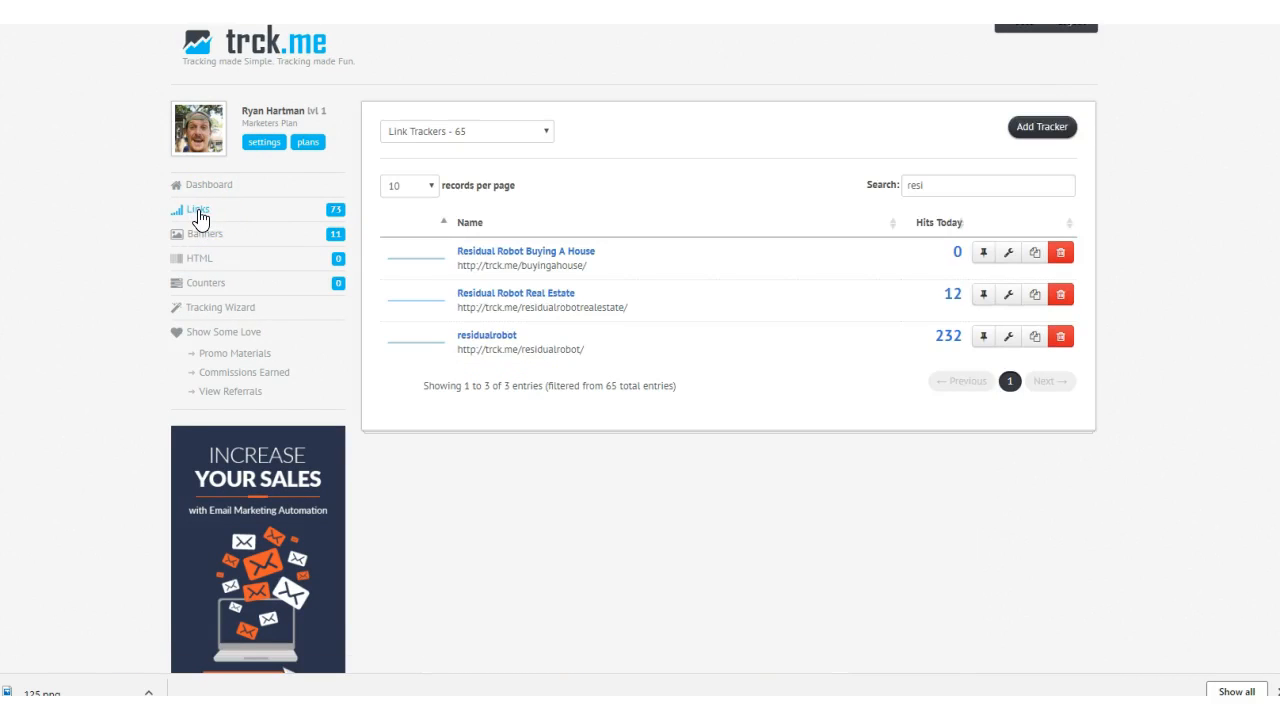
pyautogui.click(1050, 124)
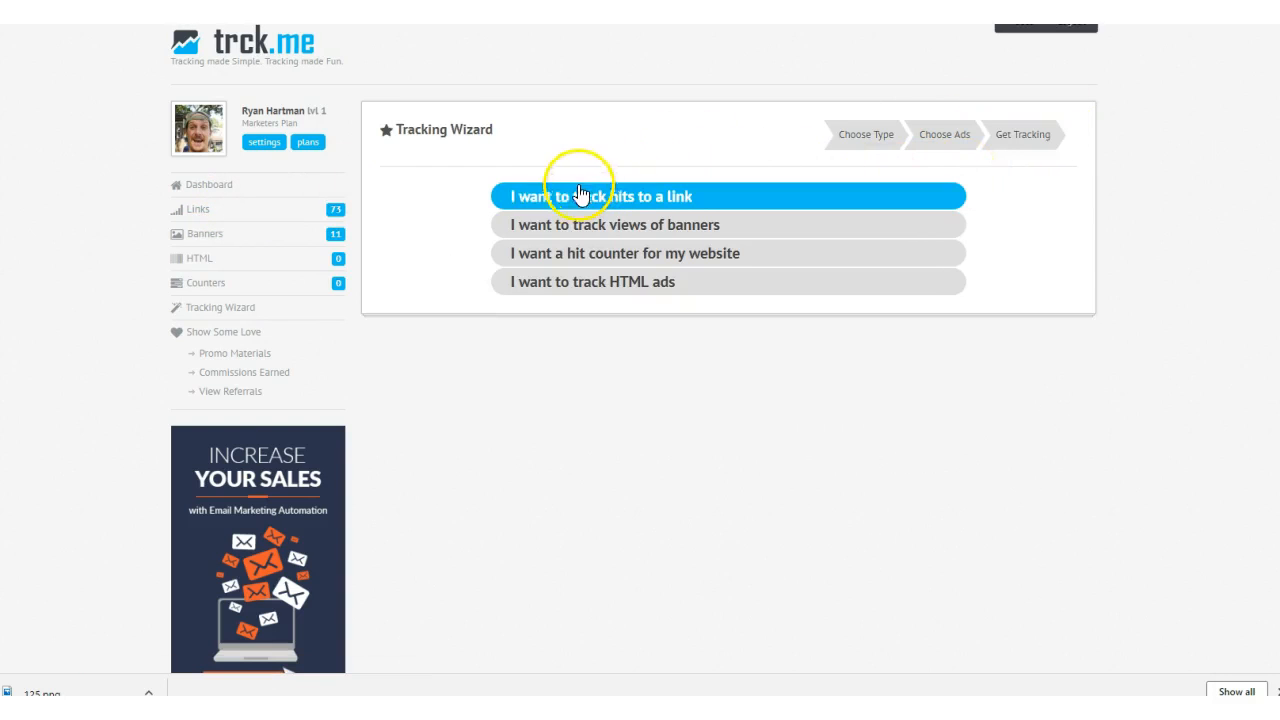
pyautogui.click(543, 205)
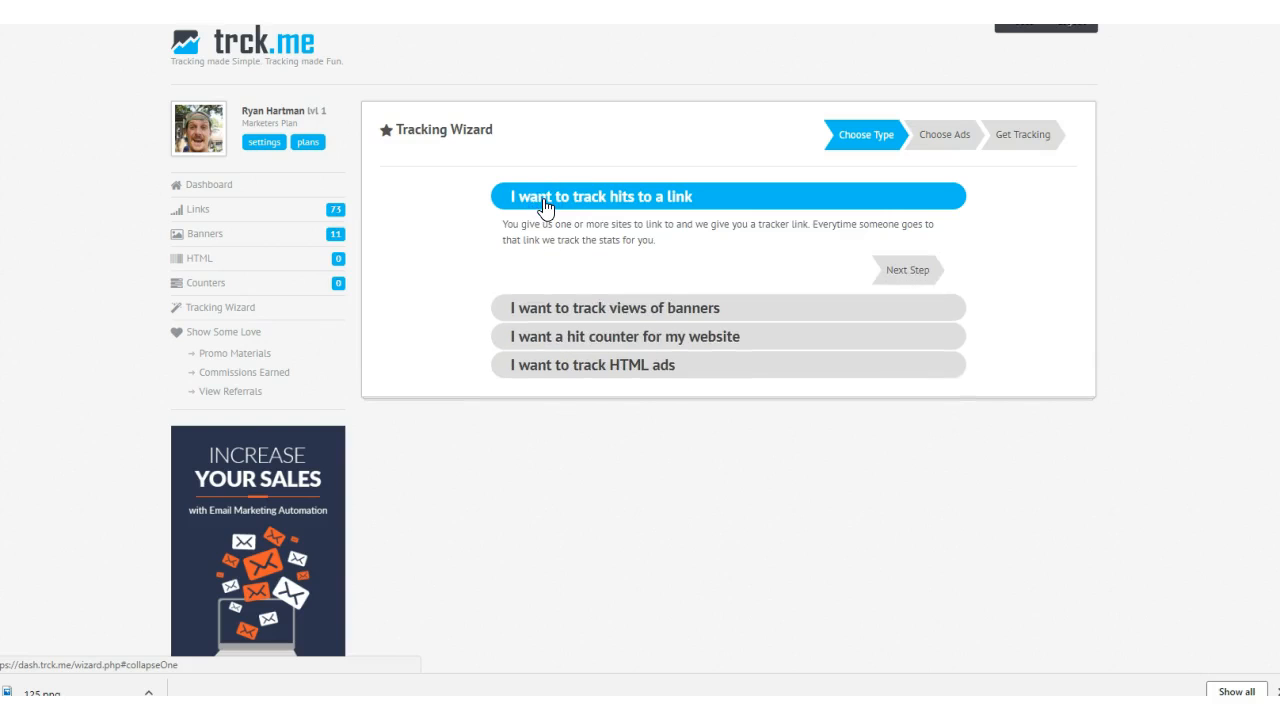
pyautogui.click(910, 269)
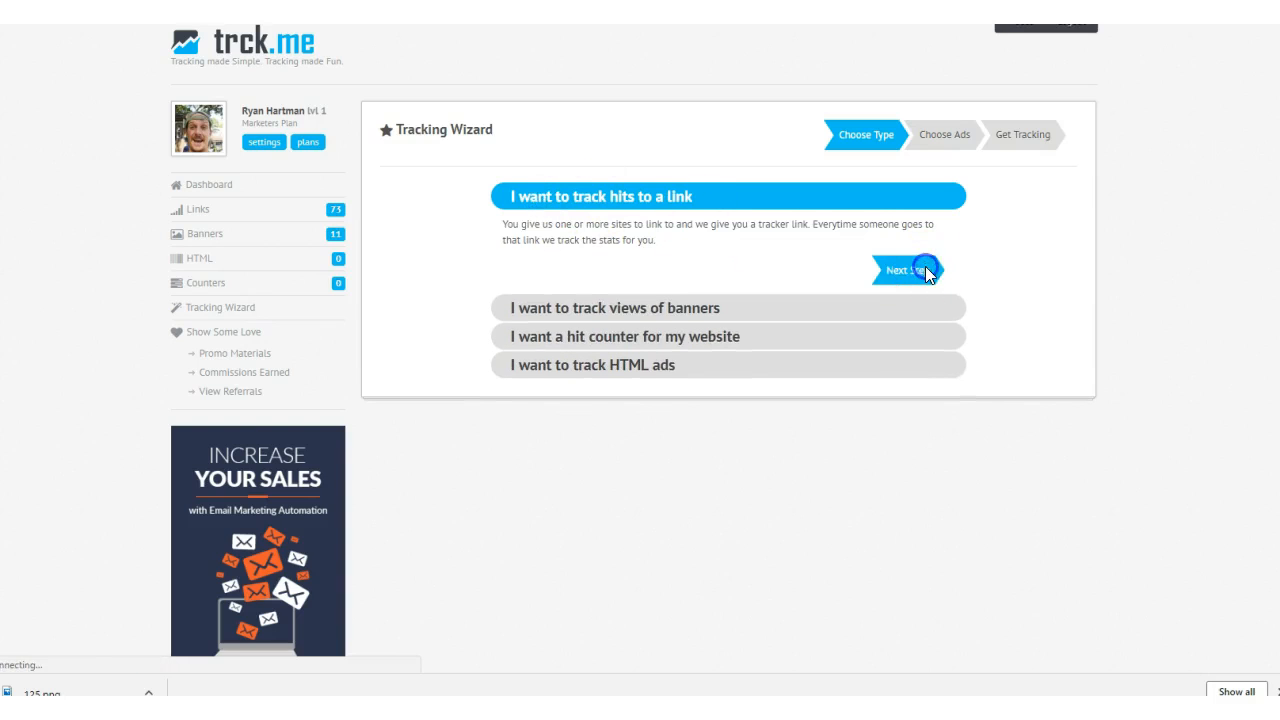
pyautogui.click(705, 277)
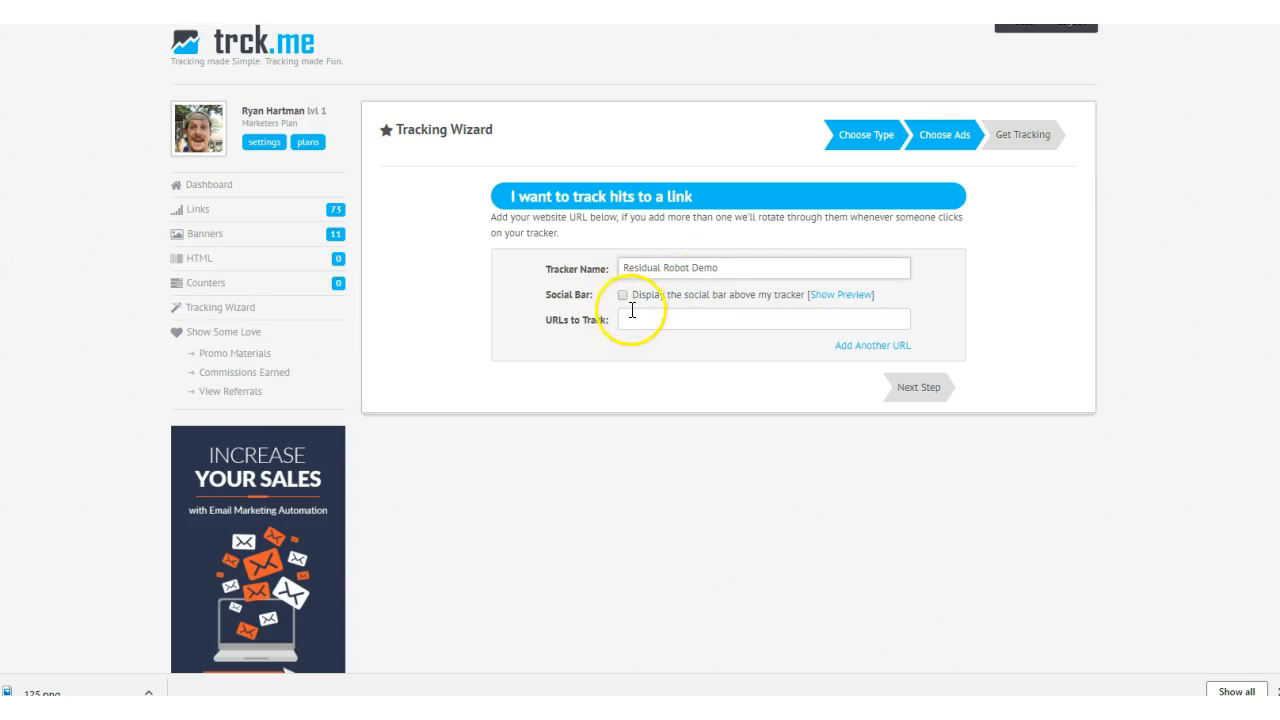
pyautogui.click(648, 320)
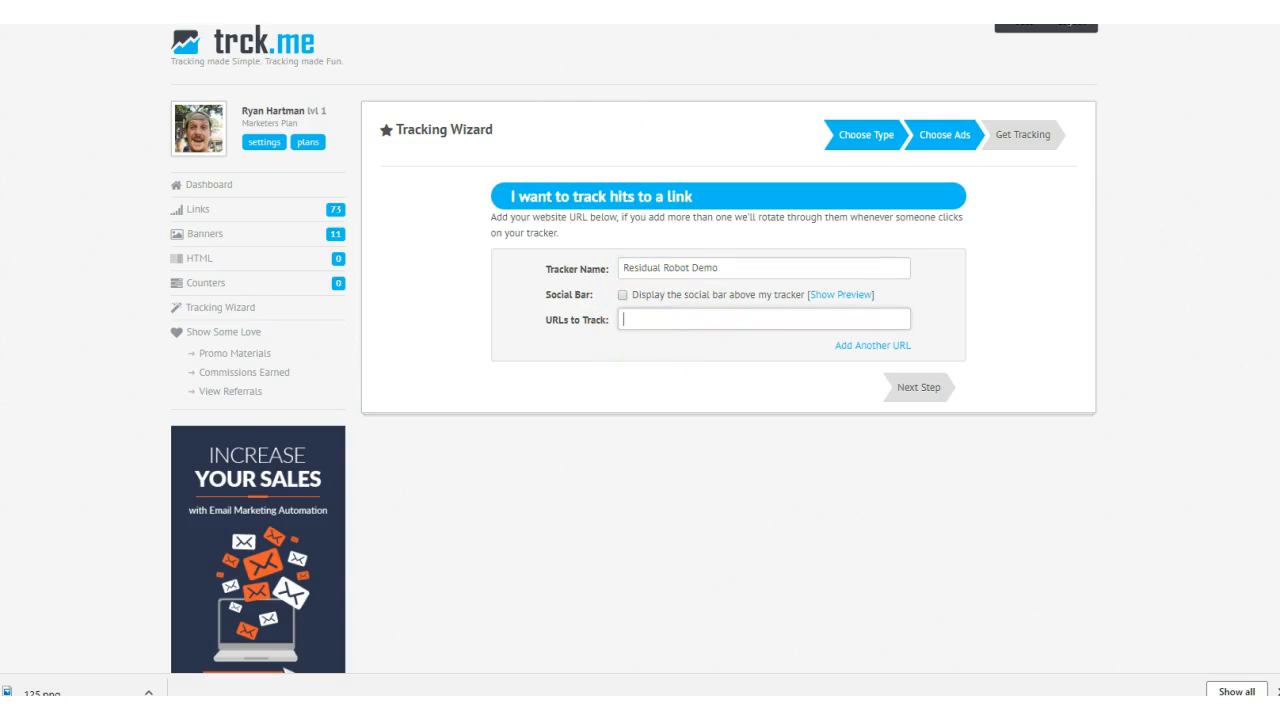
pyautogui.moveTo(545, 320); pyautogui.dragTo(588, 320)
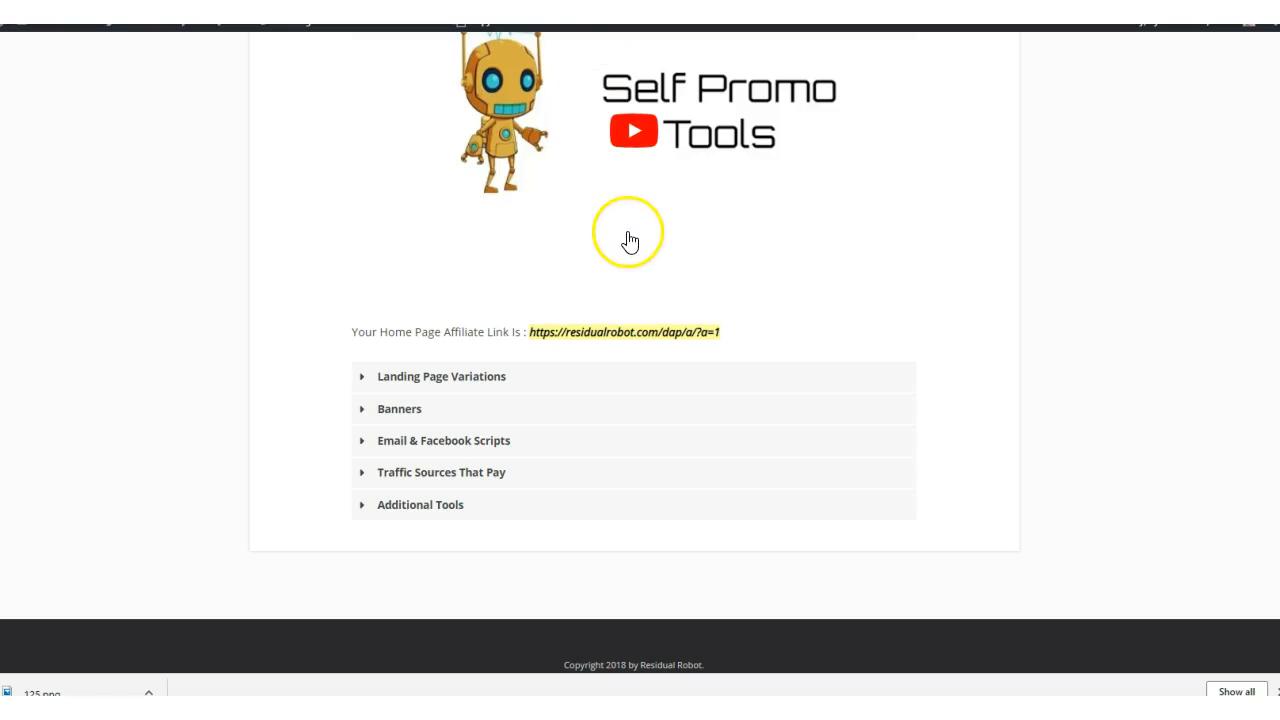
pyautogui.scroll(3, 626, 240)
pyautogui.scroll(-2, 498, 396)
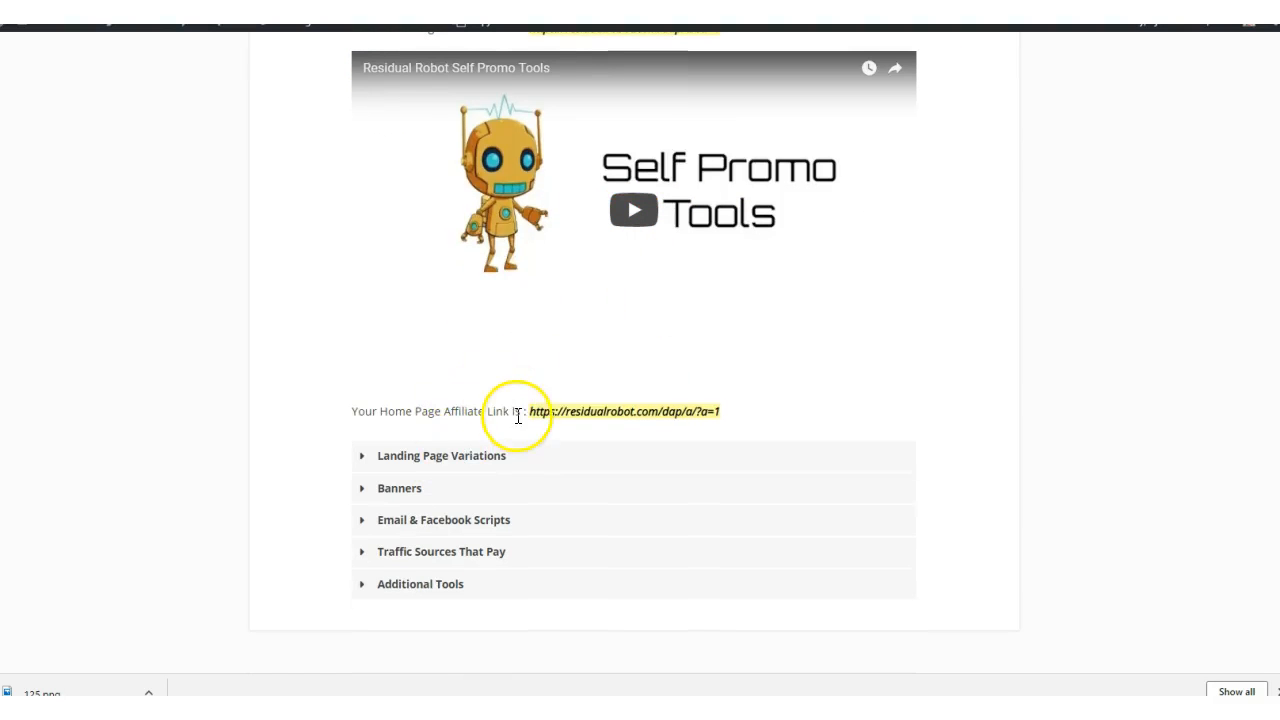
pyautogui.moveTo(523, 409); pyautogui.dragTo(729, 411)
pyautogui.hotkey('ctrl', 'c')
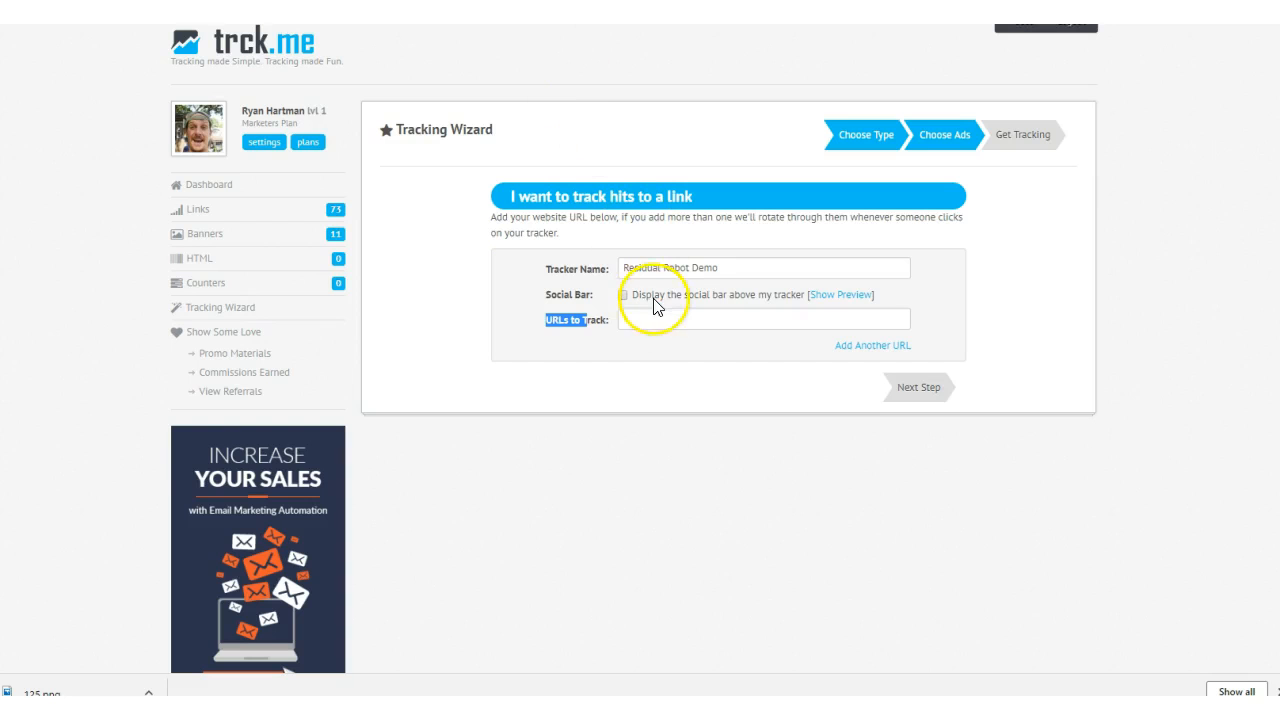
pyautogui.click(653, 317)
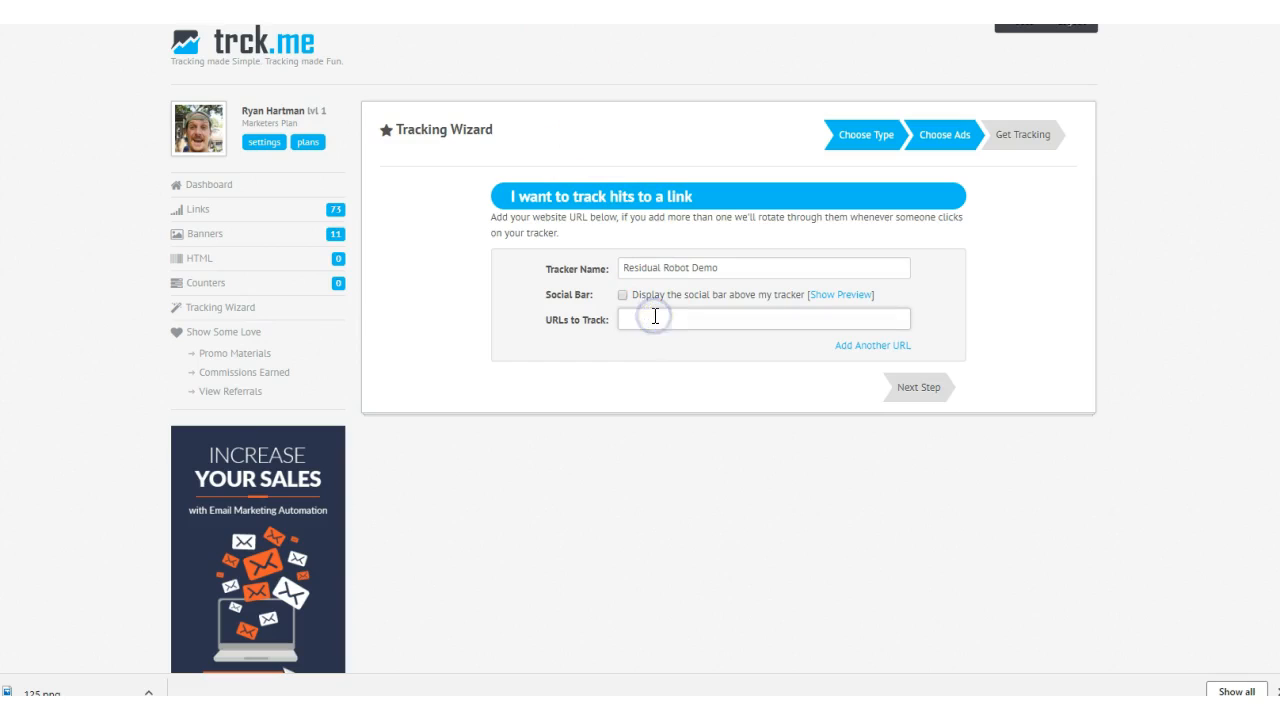
pyautogui.hotkey('ctrl', 'v')
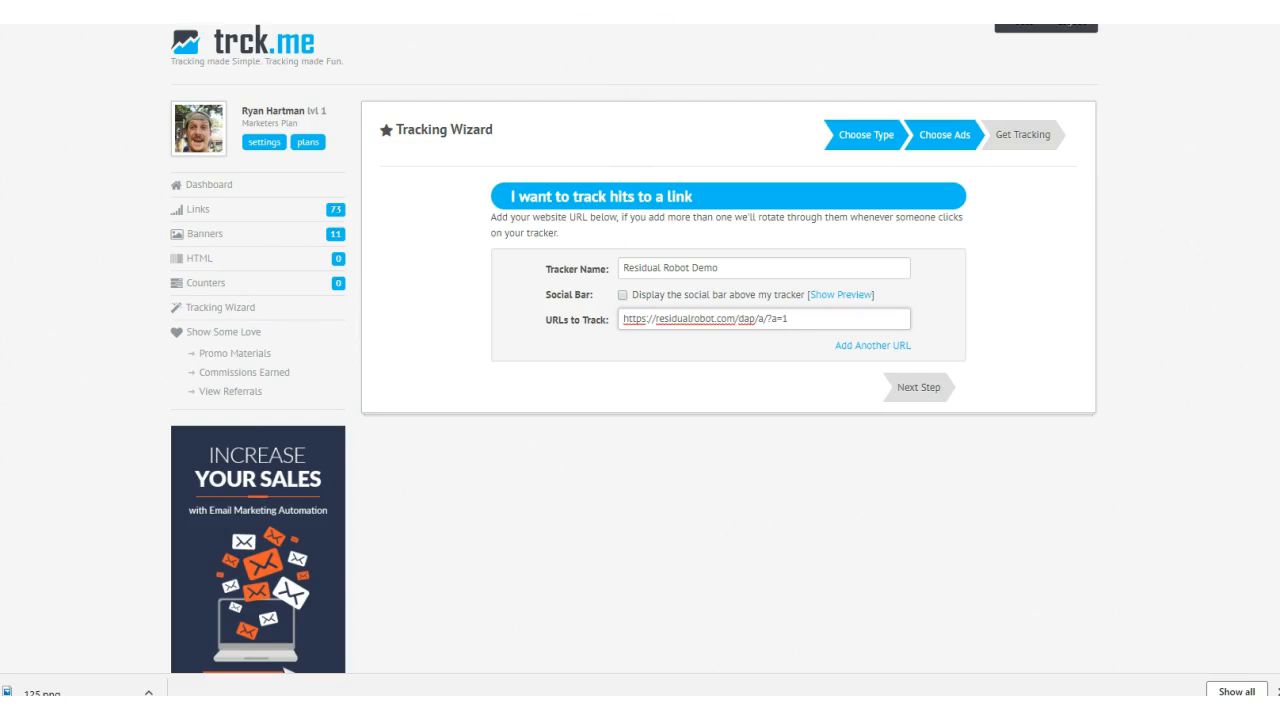
# - Add a second URL to the tracker and fill it with the "1 HOUR Countdown" link copied from the promo page's landing page variations
pyautogui.click(873, 345)
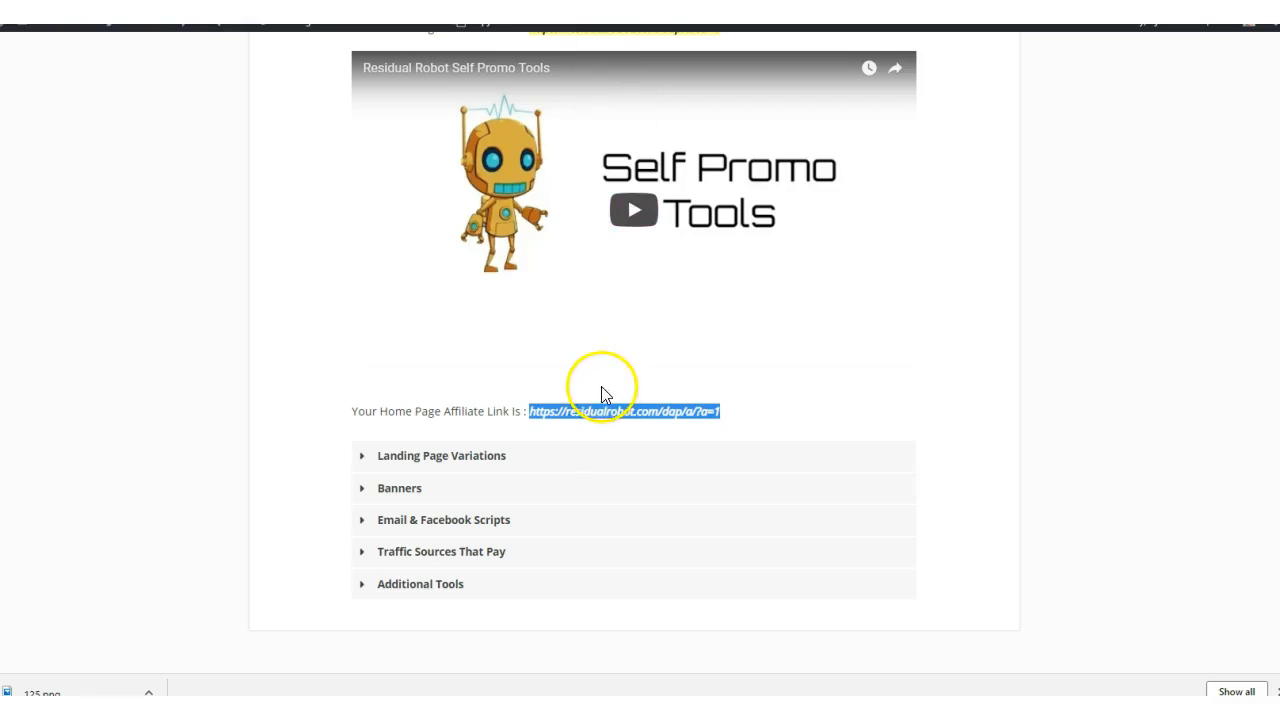
pyautogui.scroll(-1, 601, 386)
pyautogui.click(450, 385)
pyautogui.scroll(-2, 460, 527)
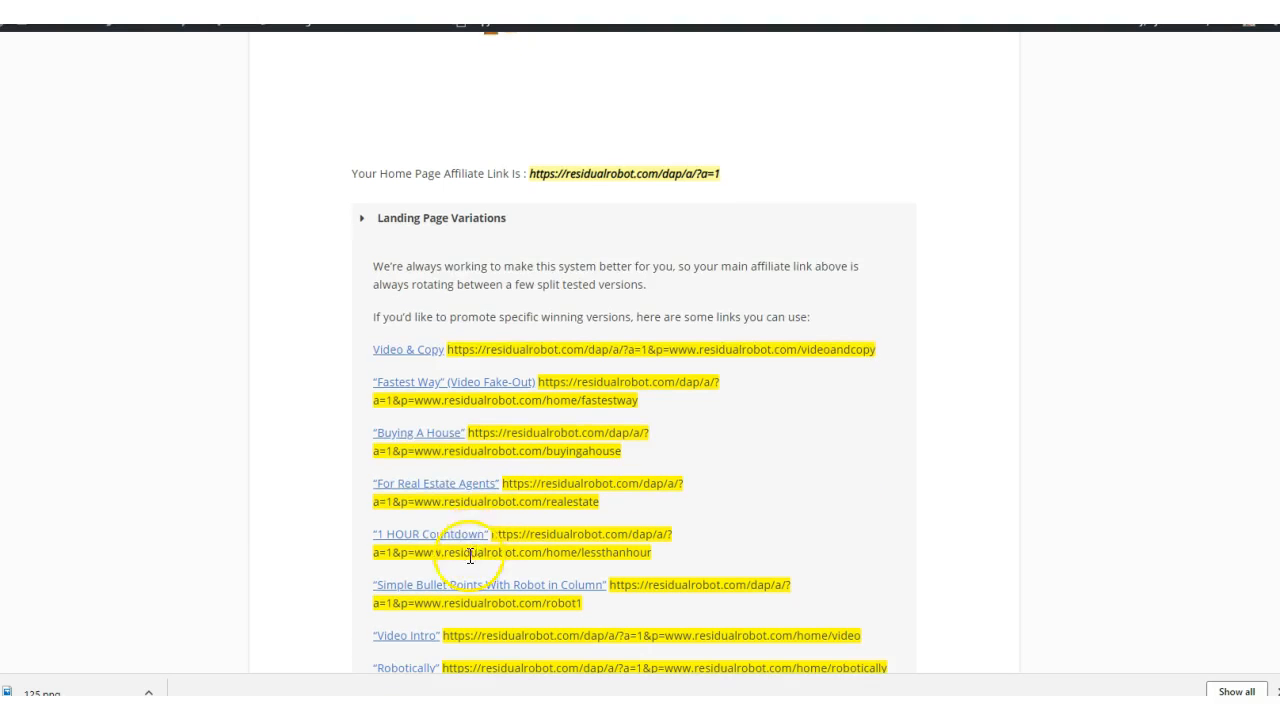
pyautogui.scroll(-1, 420, 540)
pyautogui.moveTo(654, 476); pyautogui.dragTo(500, 455)
pyautogui.hotkey('ctrl', 'c')
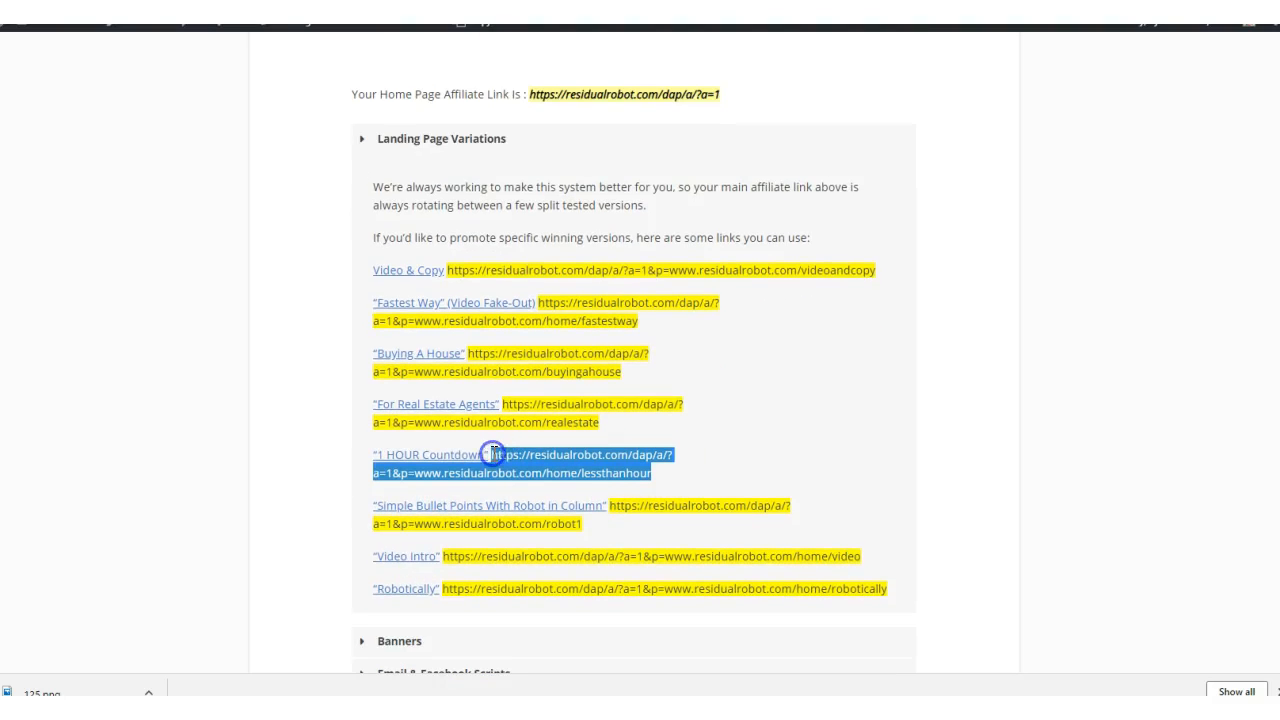
pyautogui.hotkey('ctrl', 'Tab')
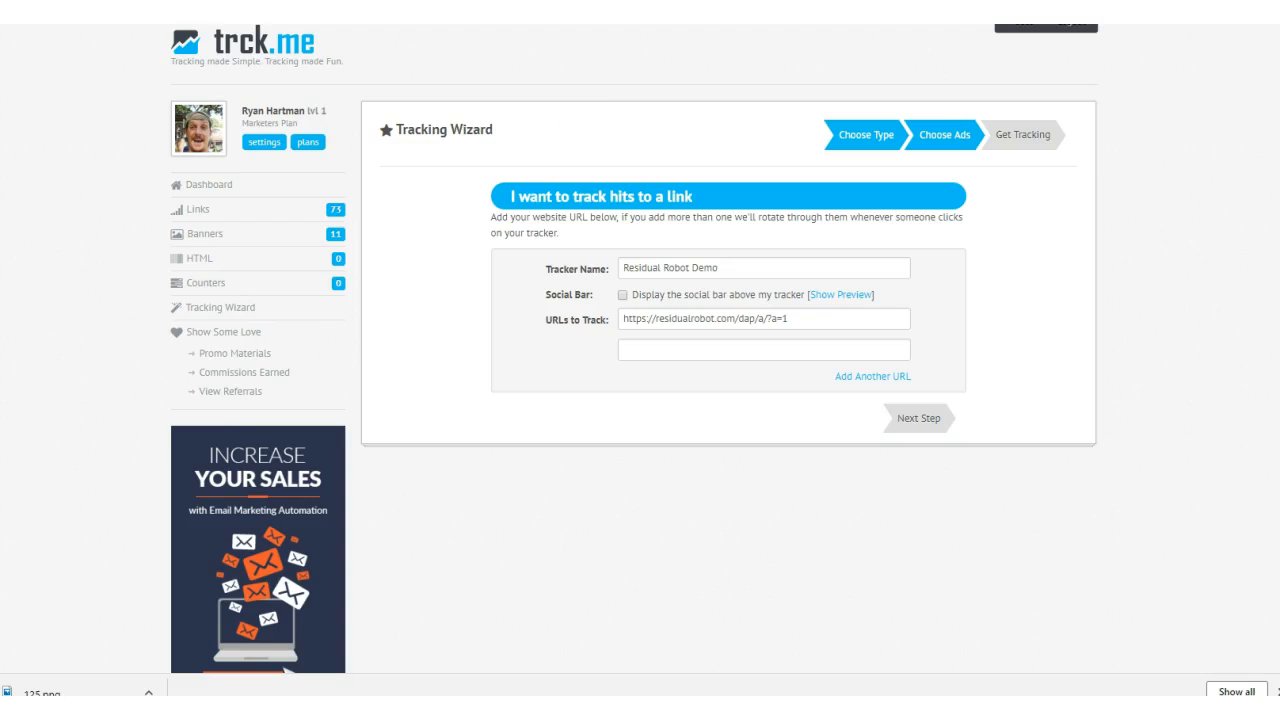
pyautogui.click(648, 347)
pyautogui.hotkey('ctrl', 'v')
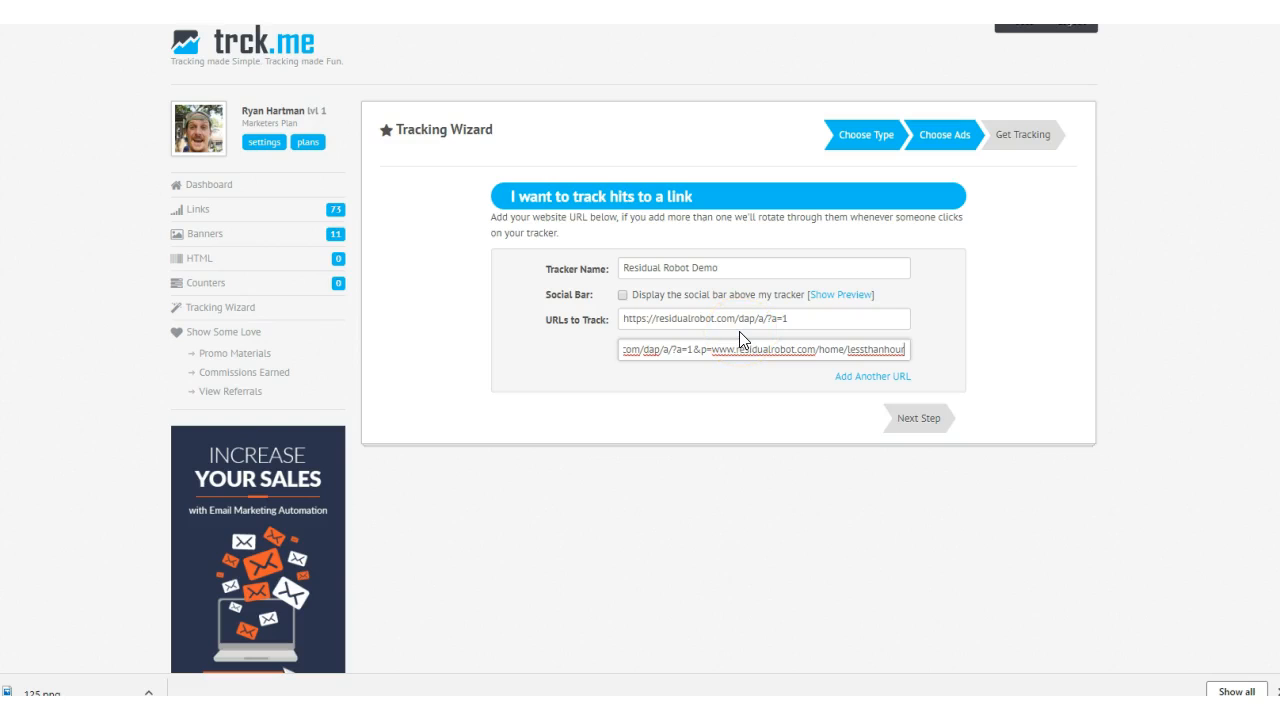
# - Submit the URLs to create the tracker and open its advanced settings
pyautogui.click(900, 417)
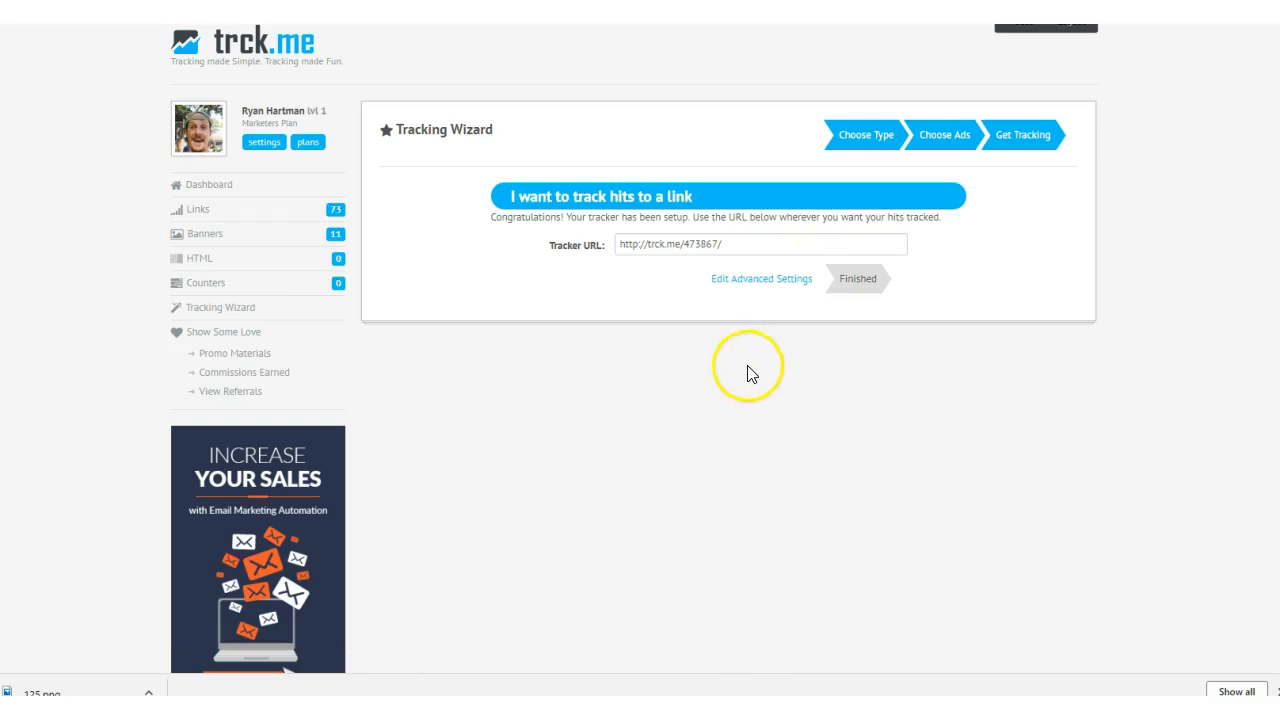
pyautogui.moveTo(737, 246); pyautogui.dragTo(590, 244)
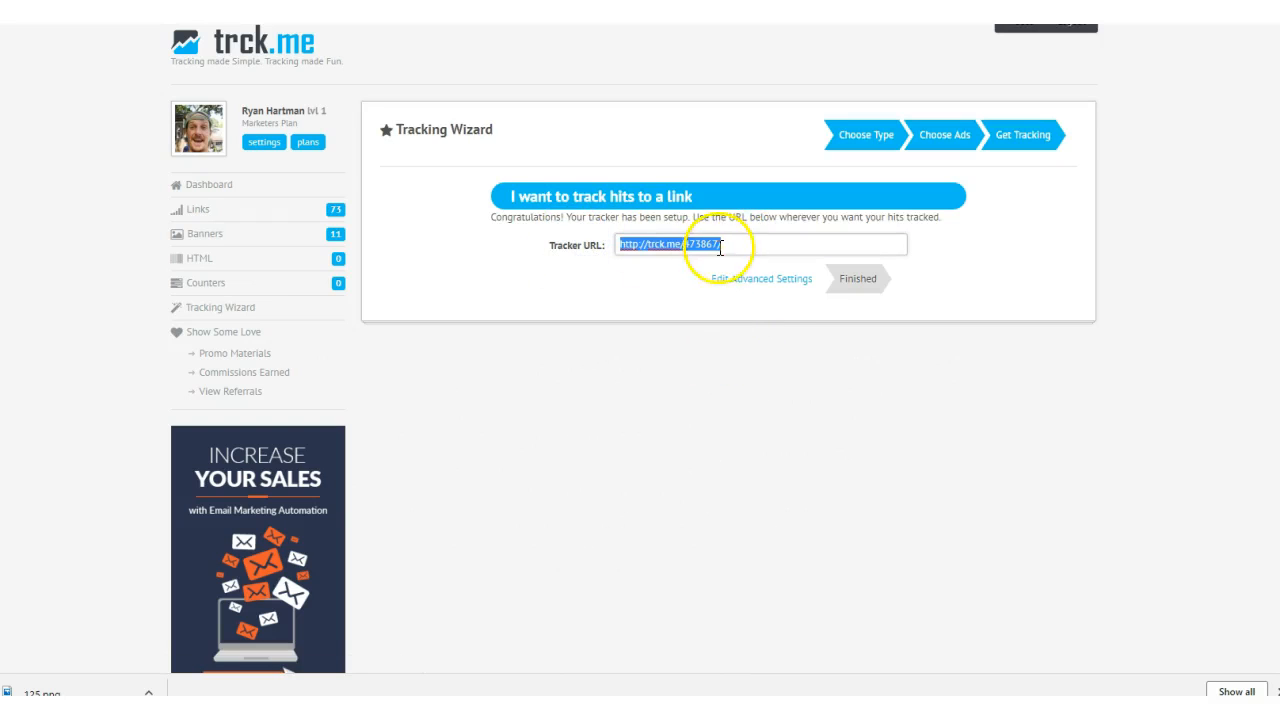
pyautogui.click(764, 282)
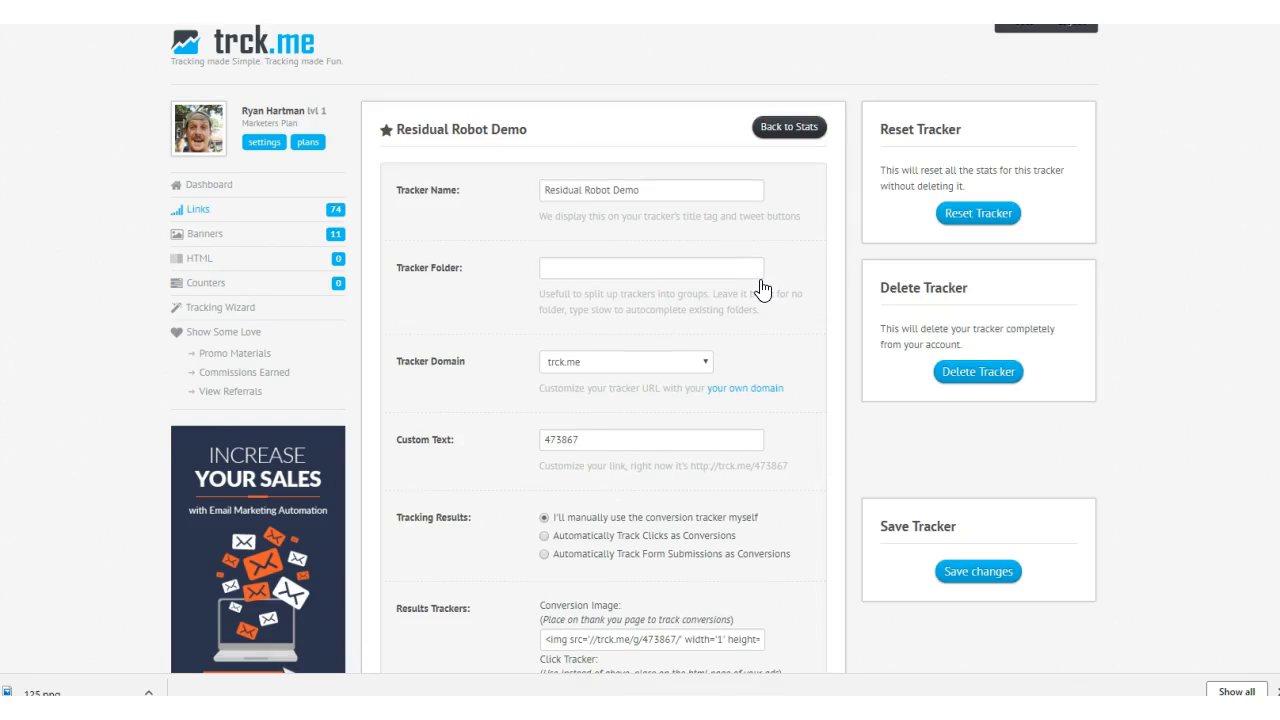
# - Set the tracker's Tracking Results to Automatically Track Form Submissions as Conversions
pyautogui.scroll(-3, 762, 289)
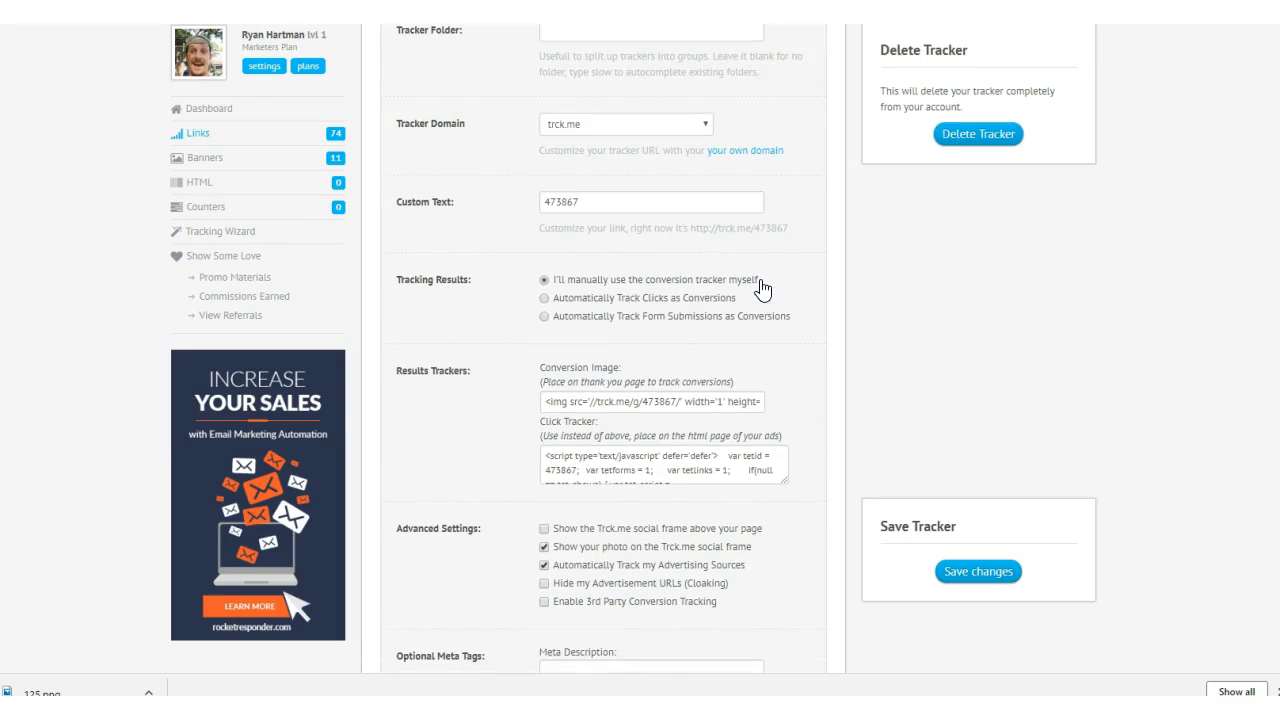
pyautogui.scroll(2, 762, 289)
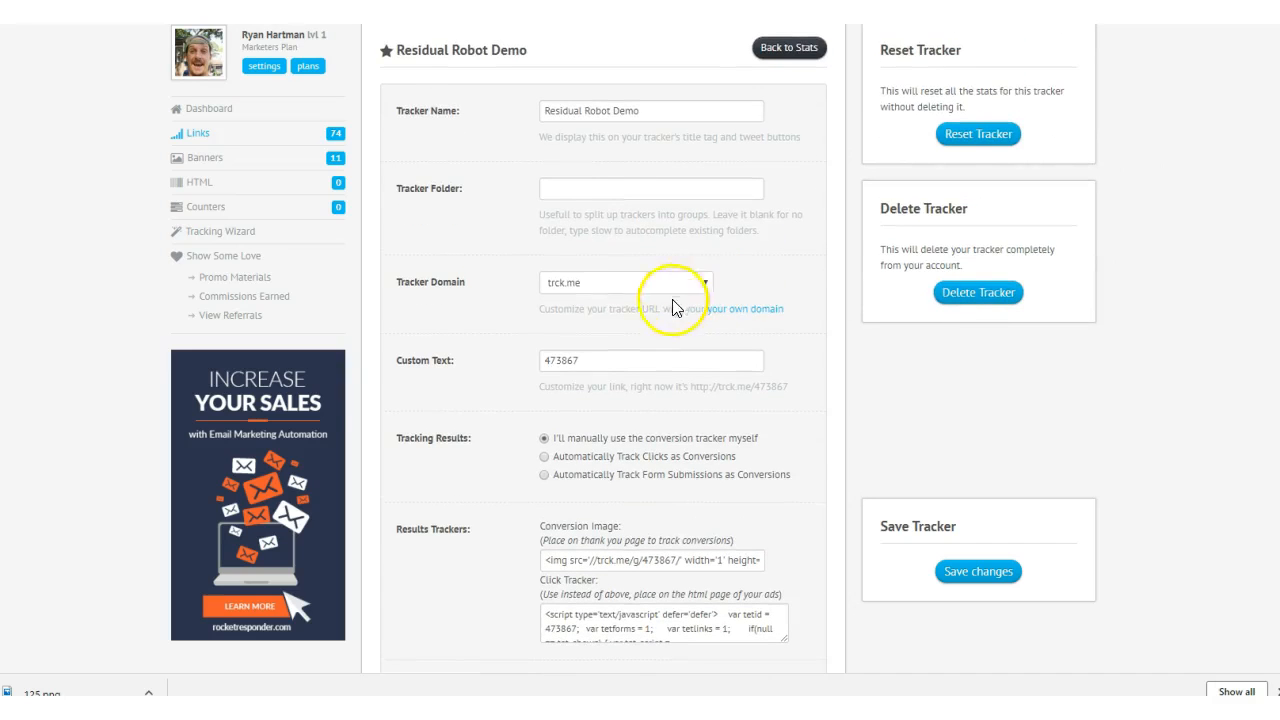
pyautogui.moveTo(472, 438); pyautogui.dragTo(399, 438)
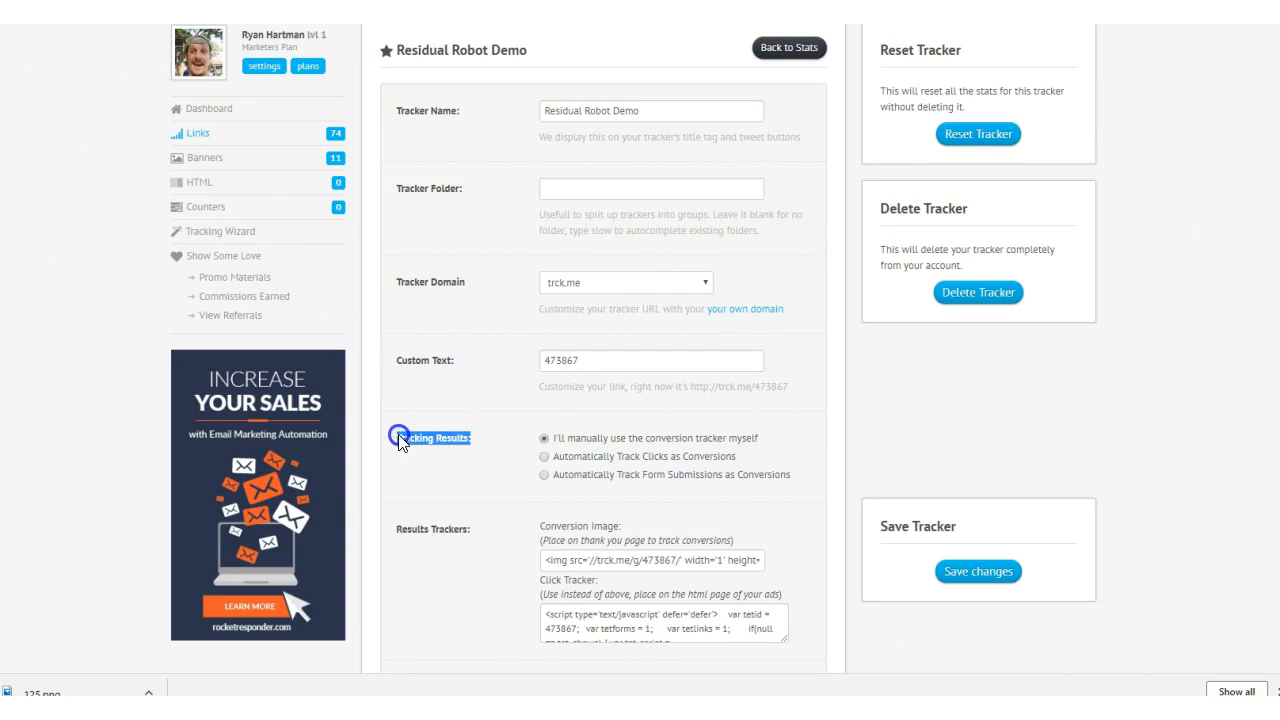
pyautogui.click(544, 474)
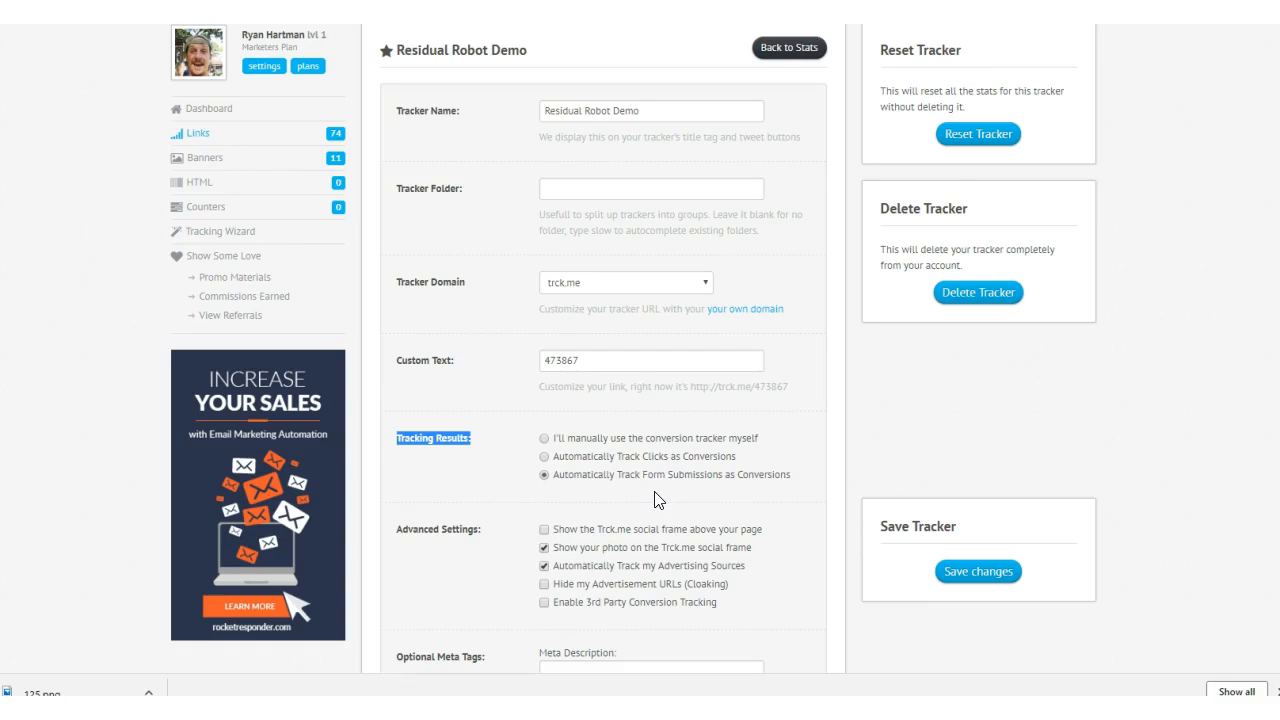
# - Review the tracker's remaining options, including Advanced Settings, Optional Meta Tags and Optional Javascript
pyautogui.scroll(-1, 658, 500)
pyautogui.scroll(-1, 563, 402)
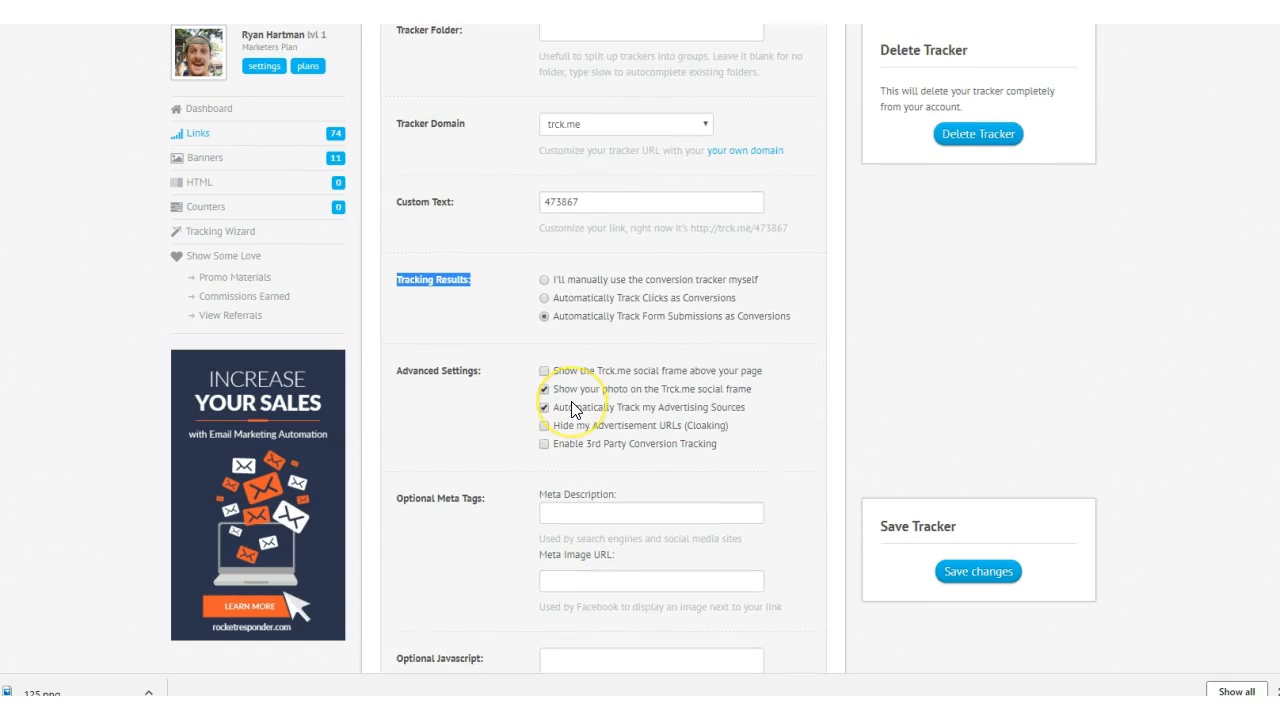
pyautogui.scroll(-2, 571, 401)
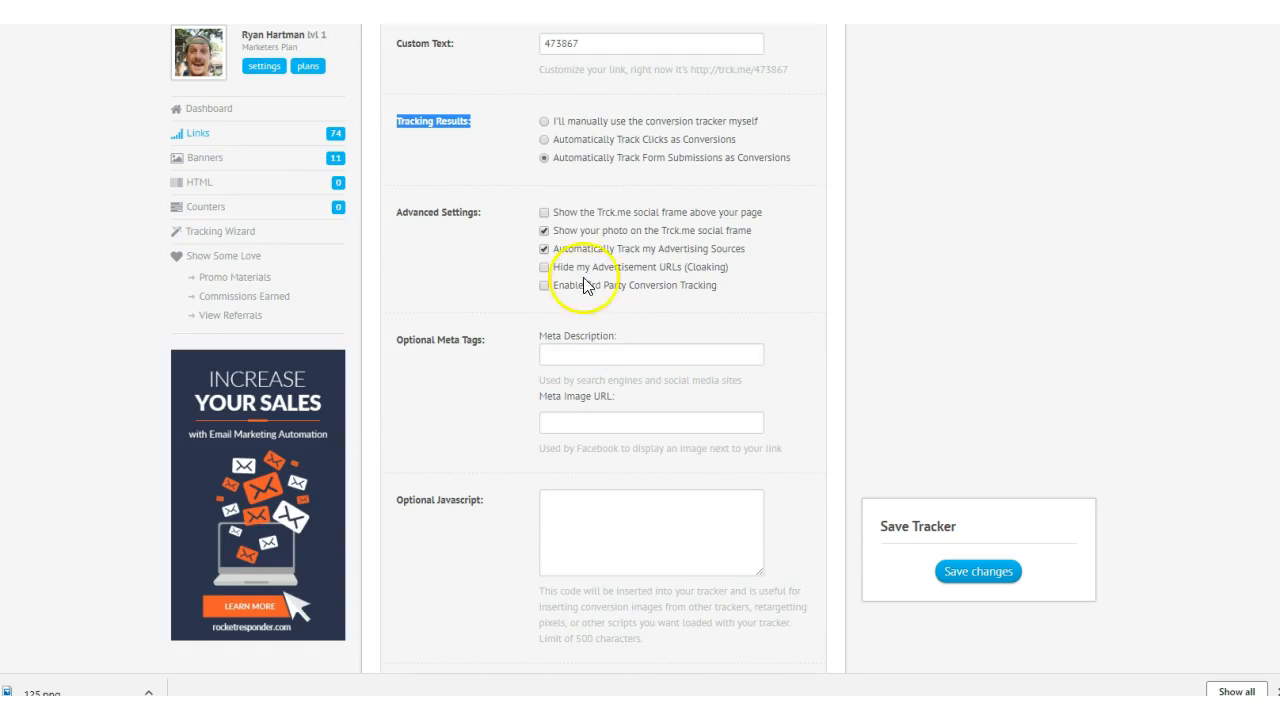
pyautogui.click(543, 231)
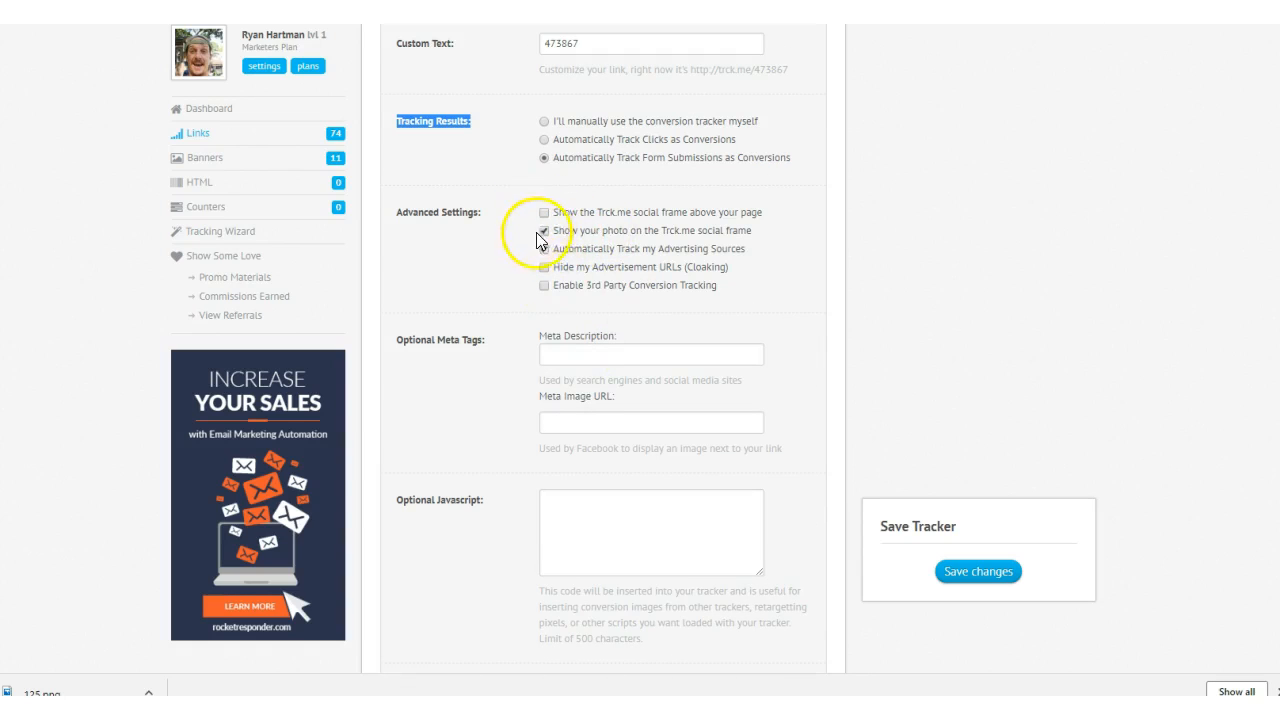
pyautogui.scroll(-1, 600, 334)
pyautogui.scroll(6, 603, 333)
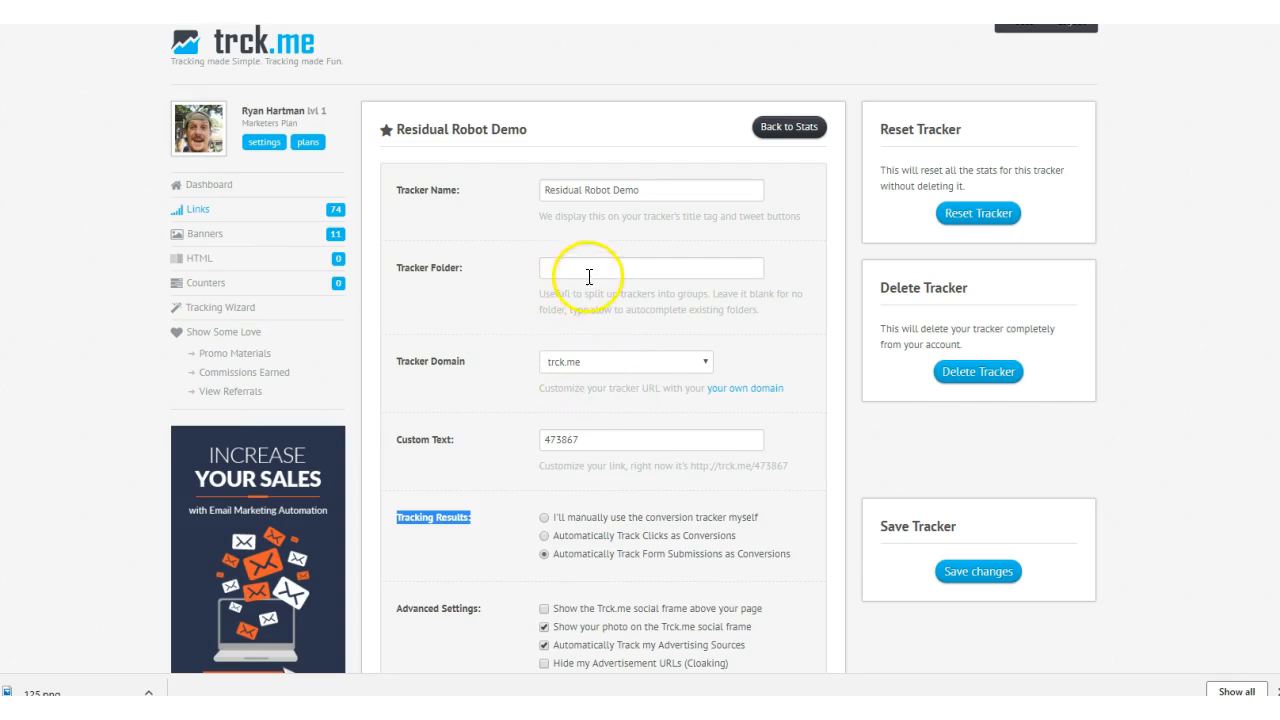
# - Set the tracker's Custom Text to residualrobotdoneforme and save the changes
pyautogui.tripleClick(411, 441)
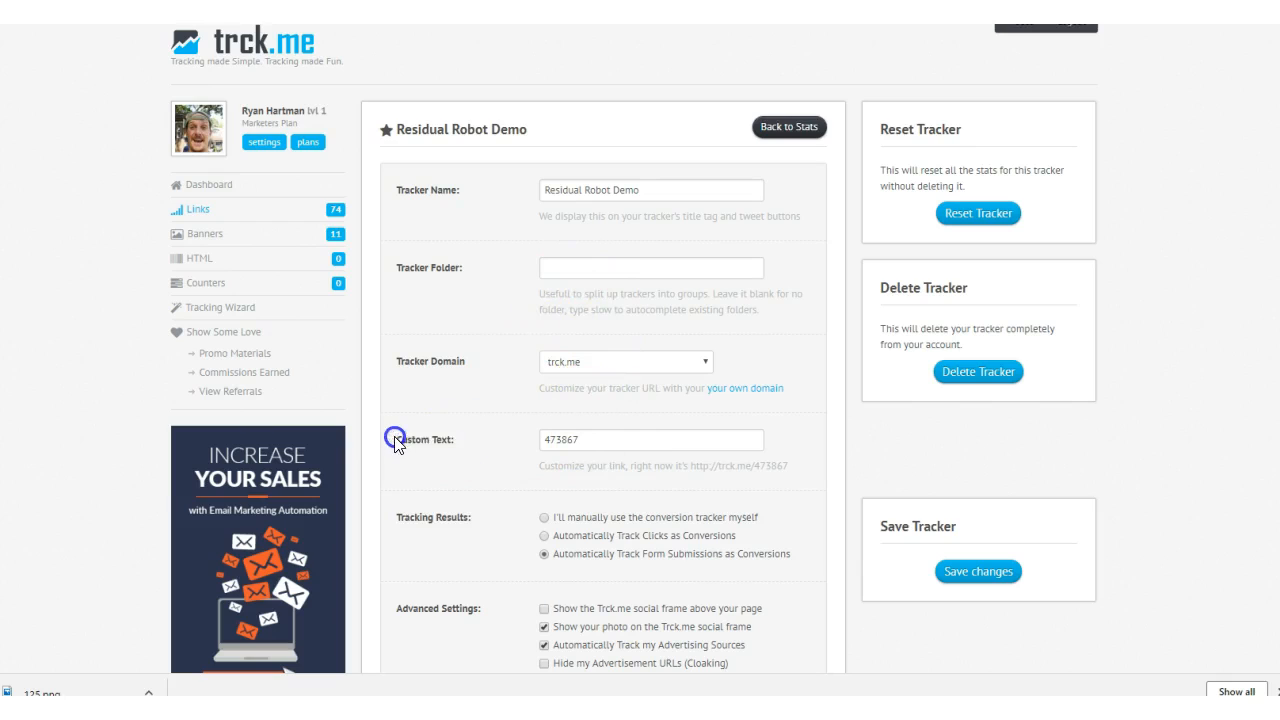
pyautogui.click(597, 430)
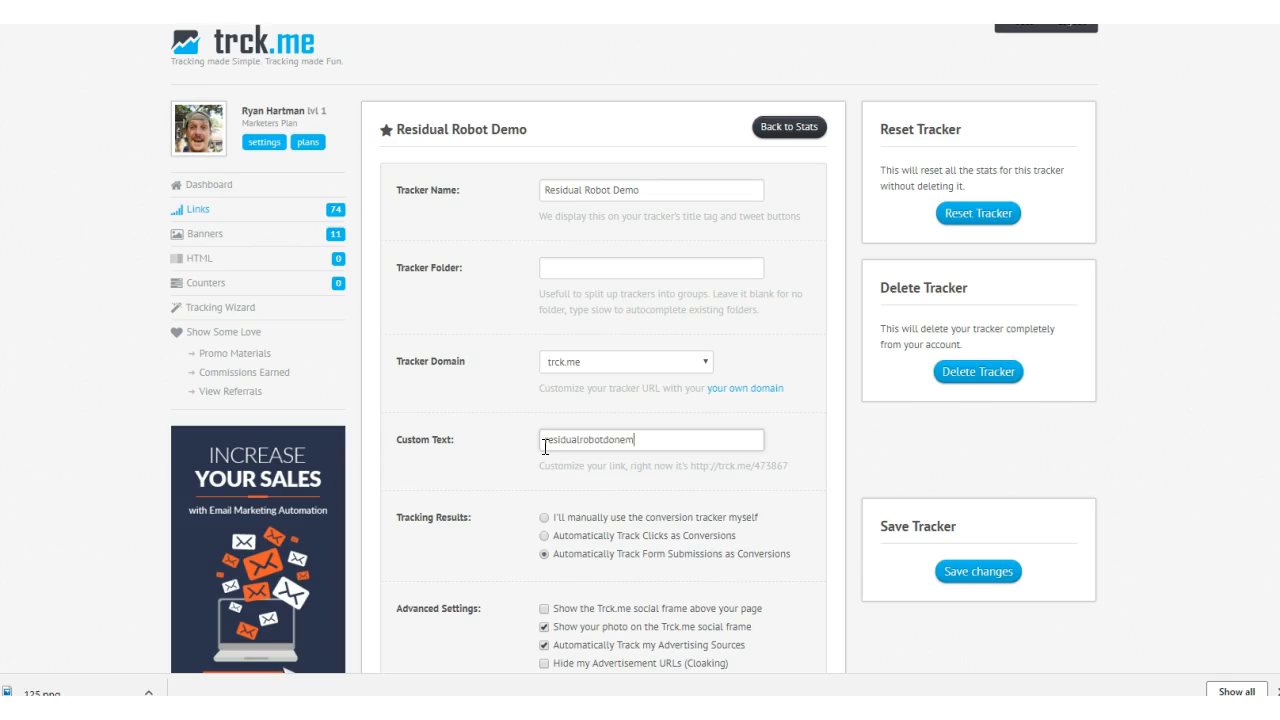
pyautogui.moveTo(660, 440); pyautogui.dragTo(514, 447)
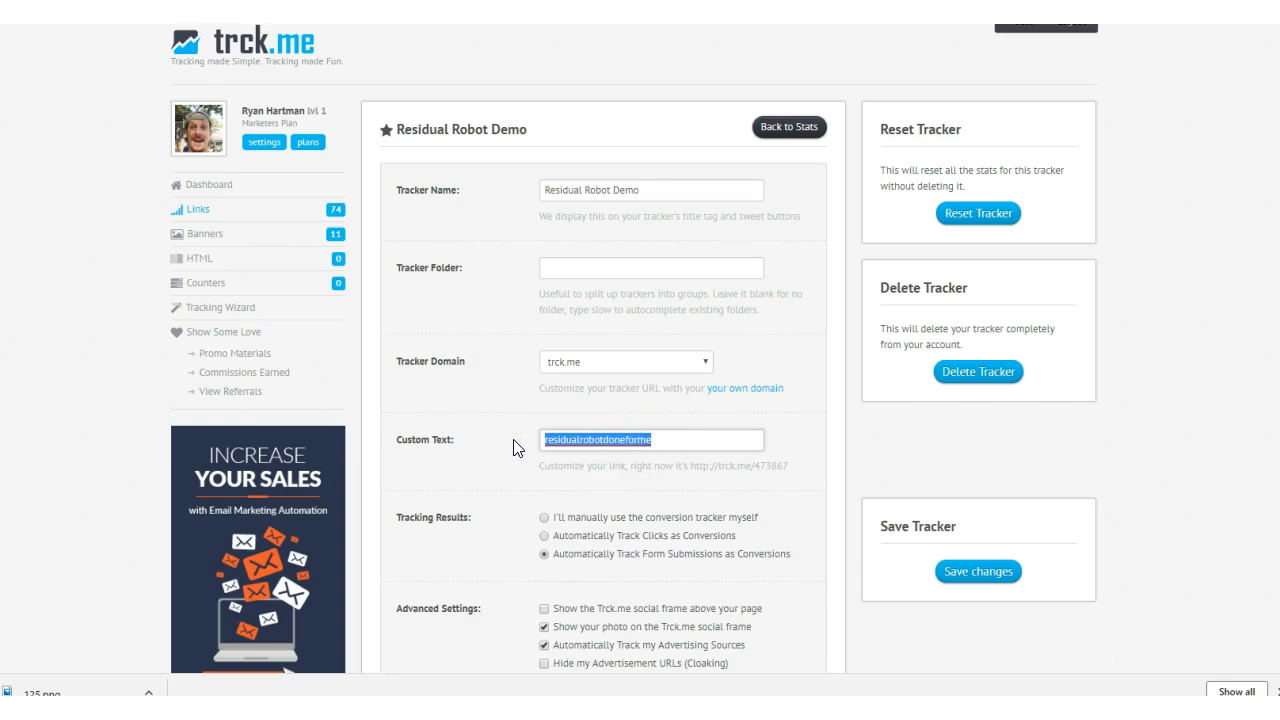
pyautogui.click(654, 486)
pyautogui.moveTo(688, 467); pyautogui.dragTo(795, 474)
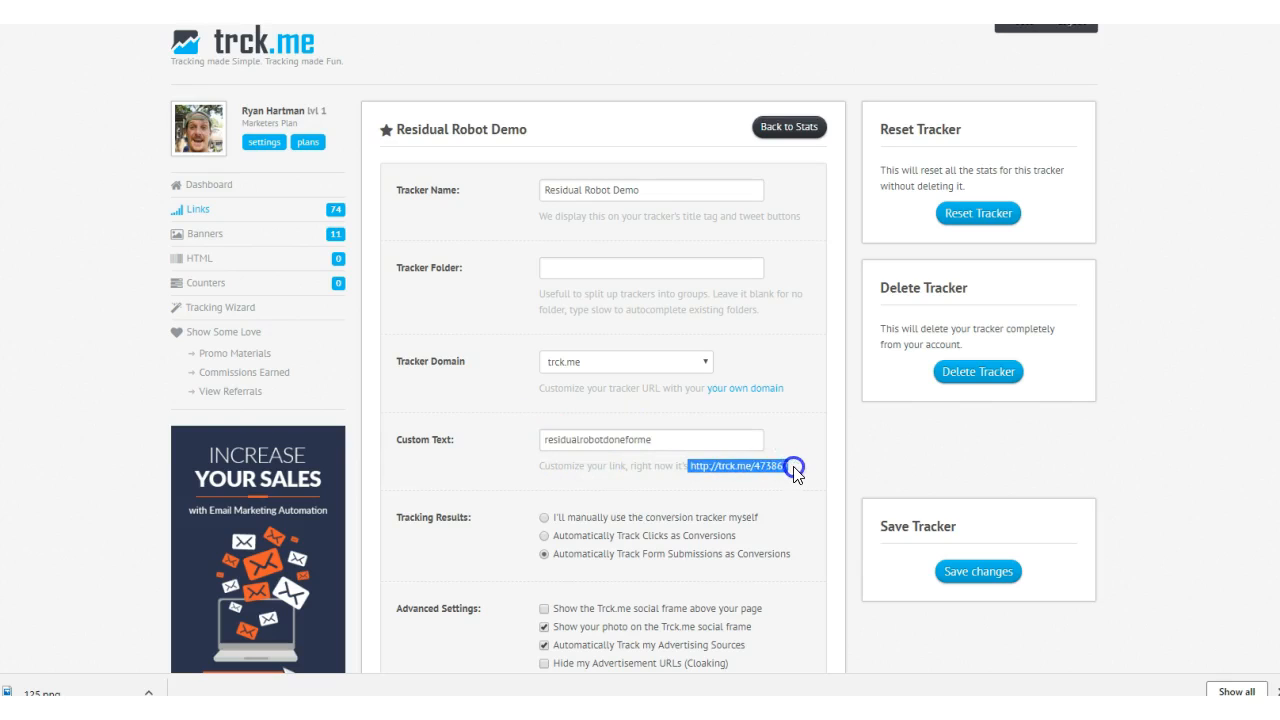
pyautogui.click(748, 470)
pyautogui.moveTo(688, 467); pyautogui.dragTo(800, 467)
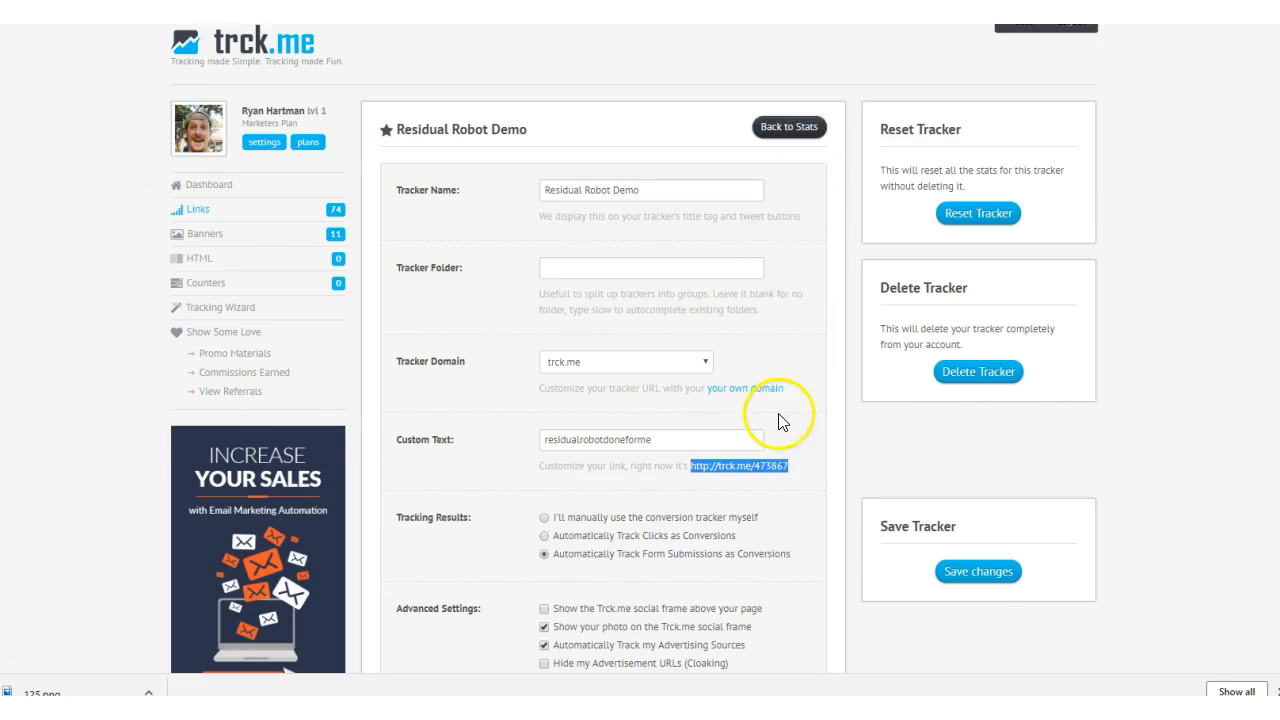
pyautogui.scroll(-3, 790, 440)
pyautogui.click(967, 578)
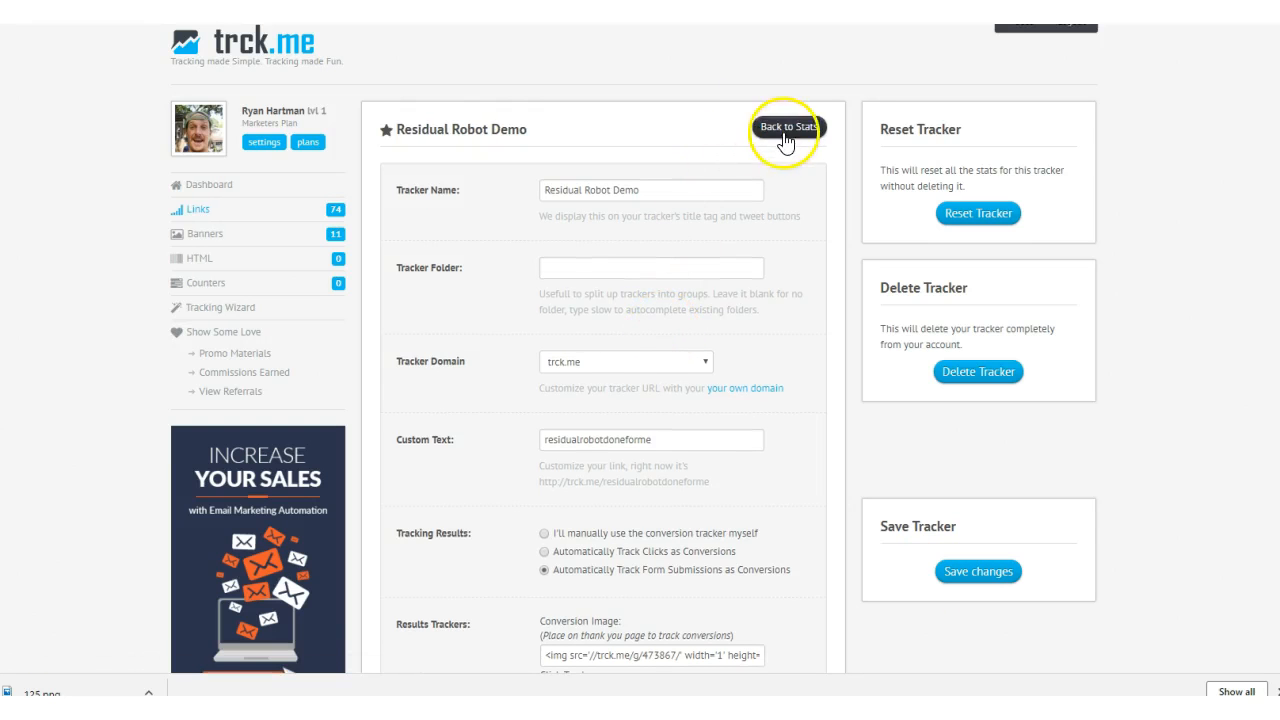
pyautogui.click(787, 131)
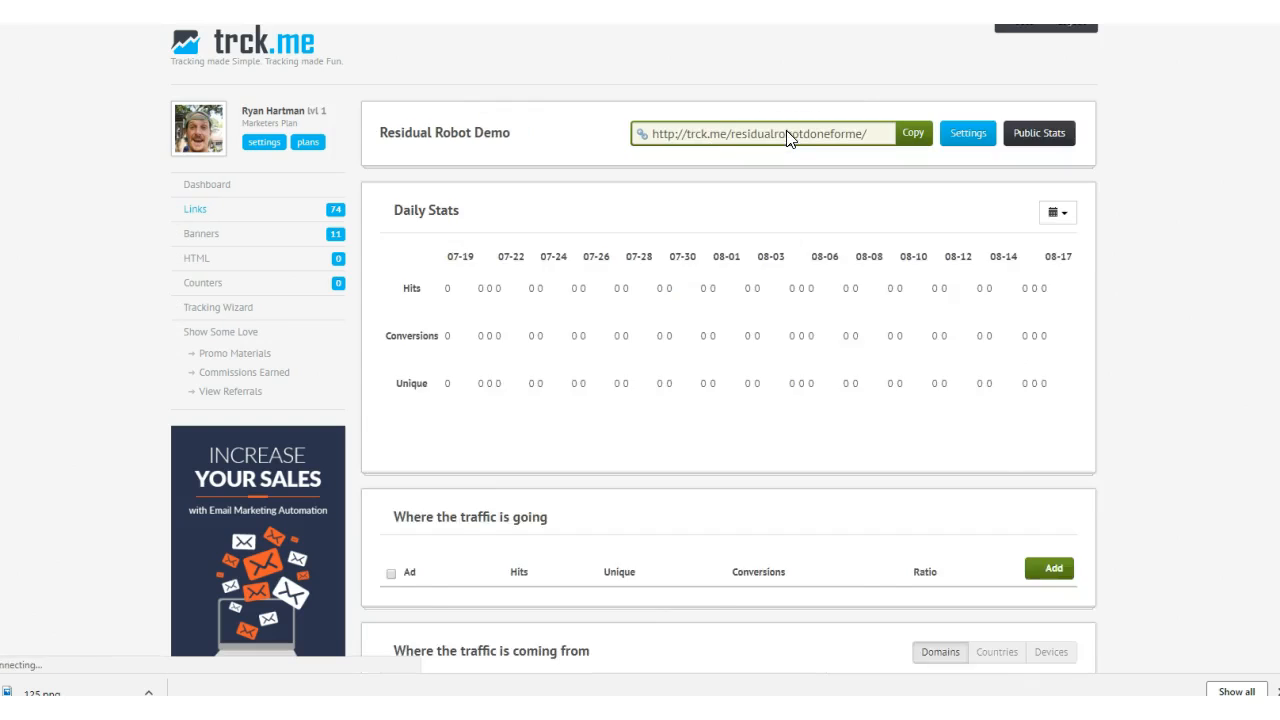
pyautogui.click(873, 132)
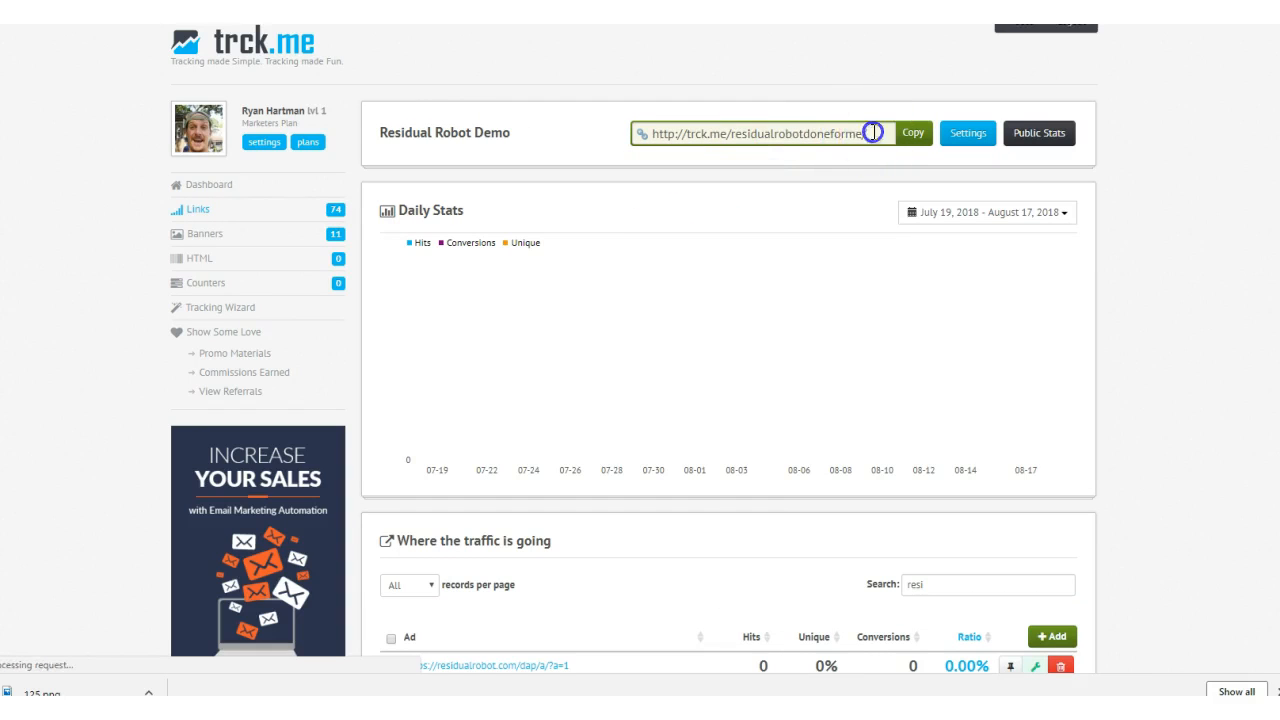
pyautogui.moveTo(794, 133); pyautogui.dragTo(652, 133)
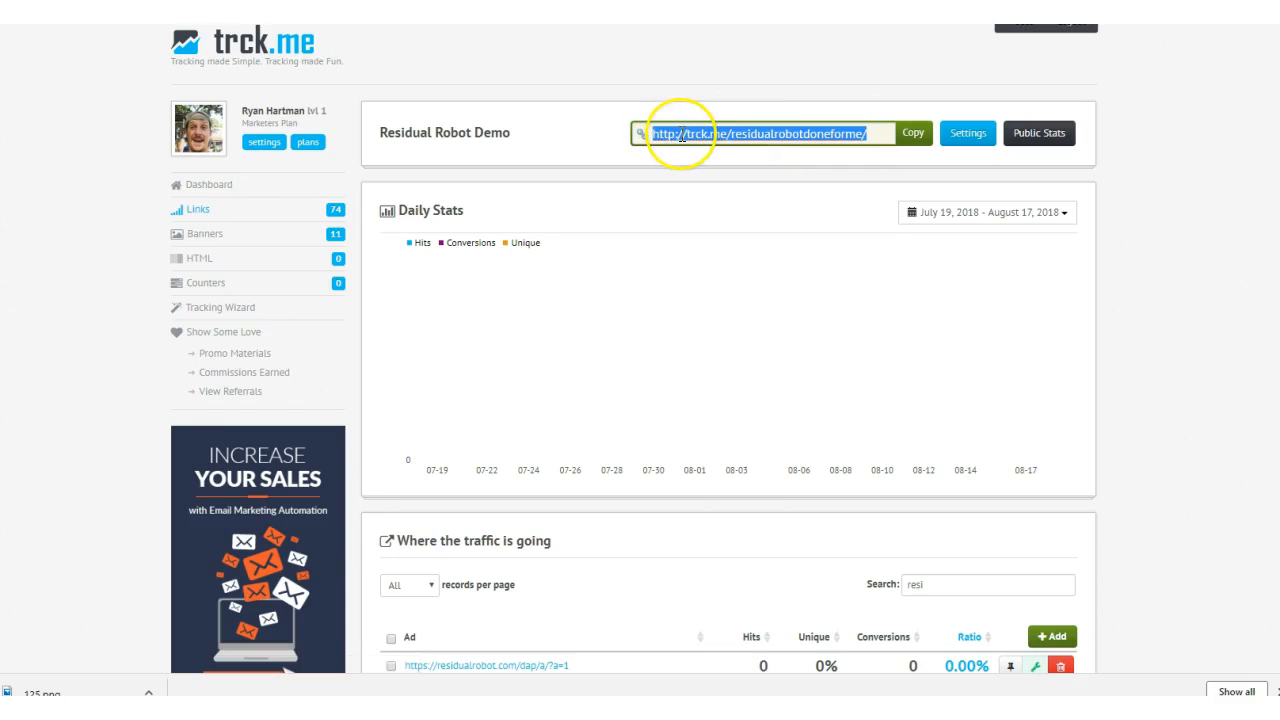
pyautogui.rightClick(681, 135)
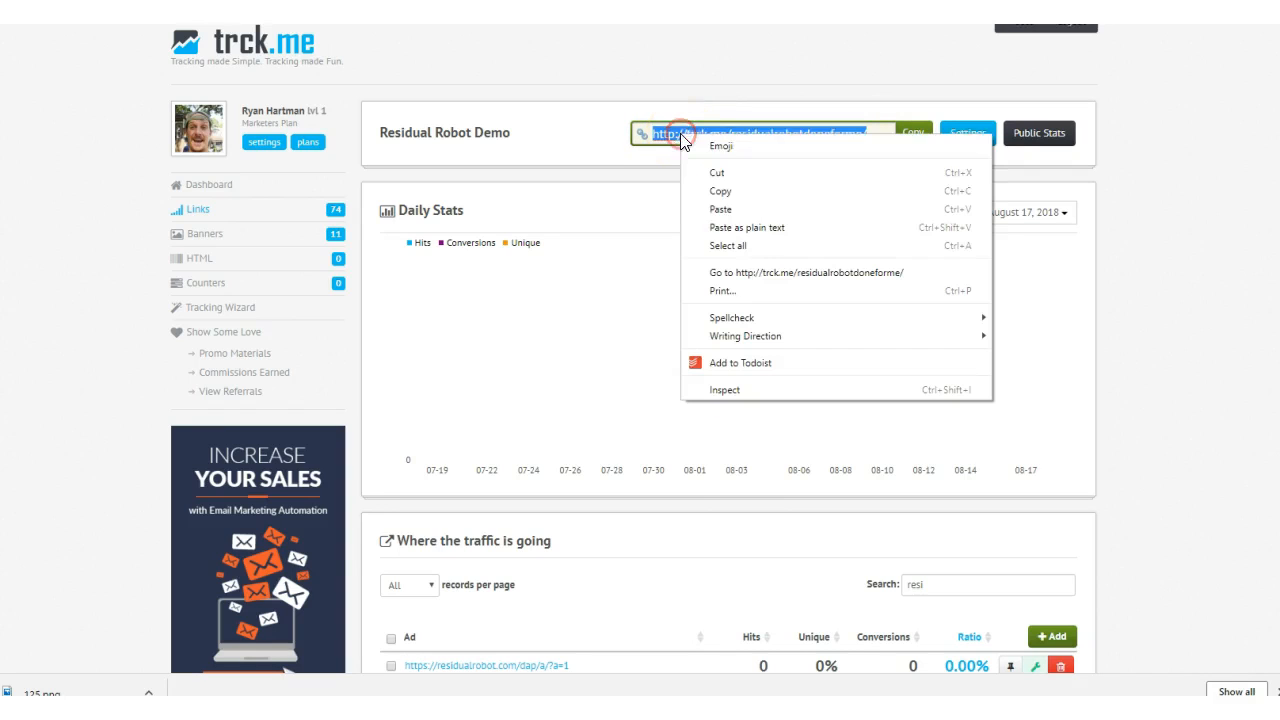
pyautogui.click(722, 190)
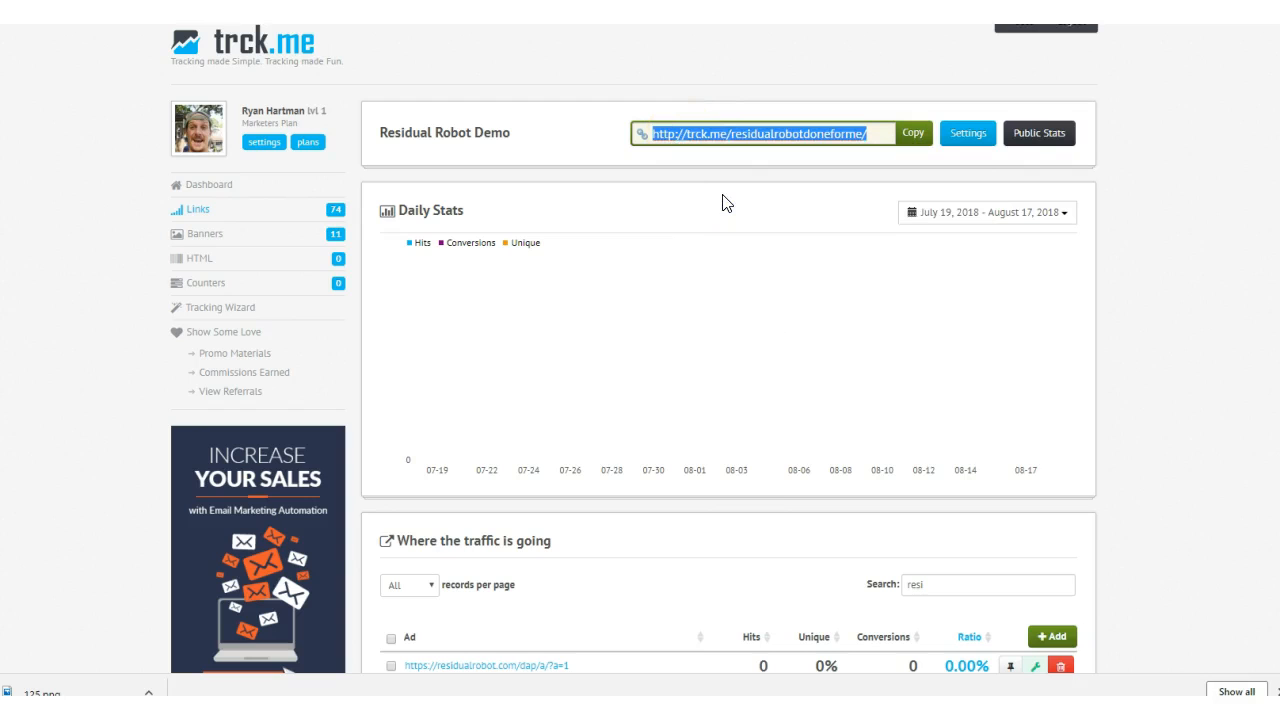
# - Examine where the tracker's traffic is going and where it is coming from
pyautogui.scroll(-4, 643, 351)
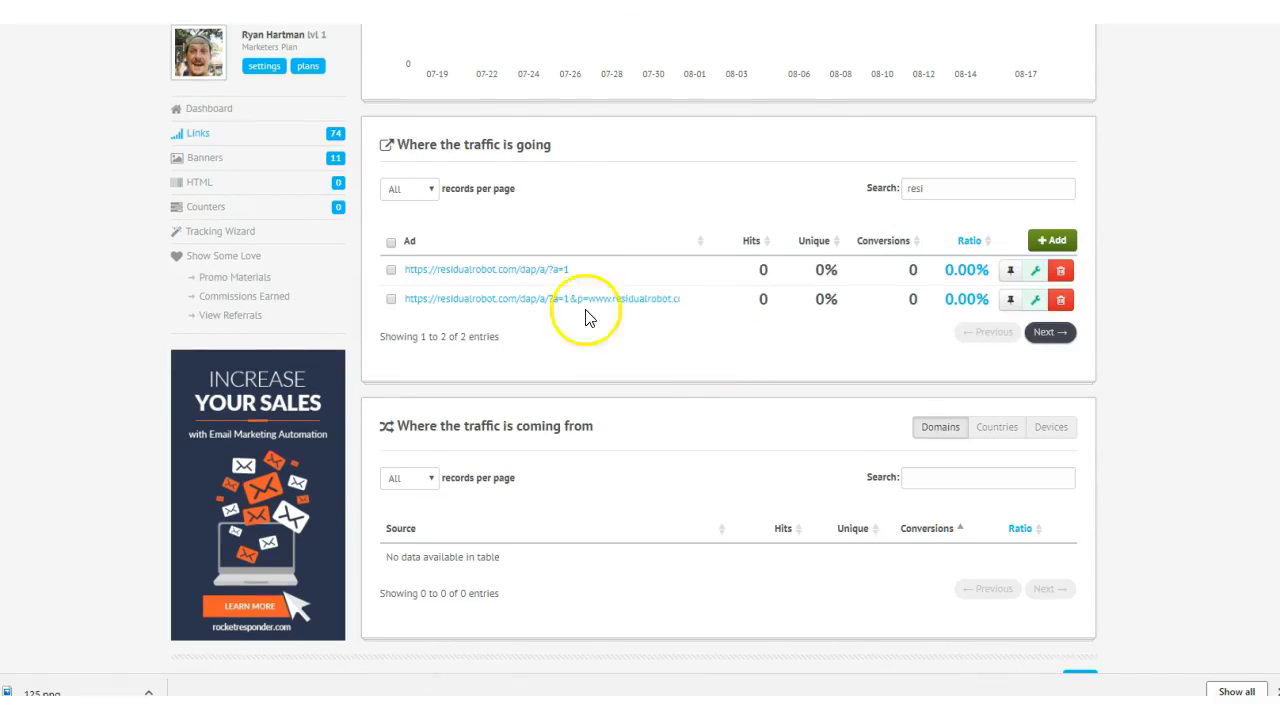
pyautogui.scroll(2, 741, 400)
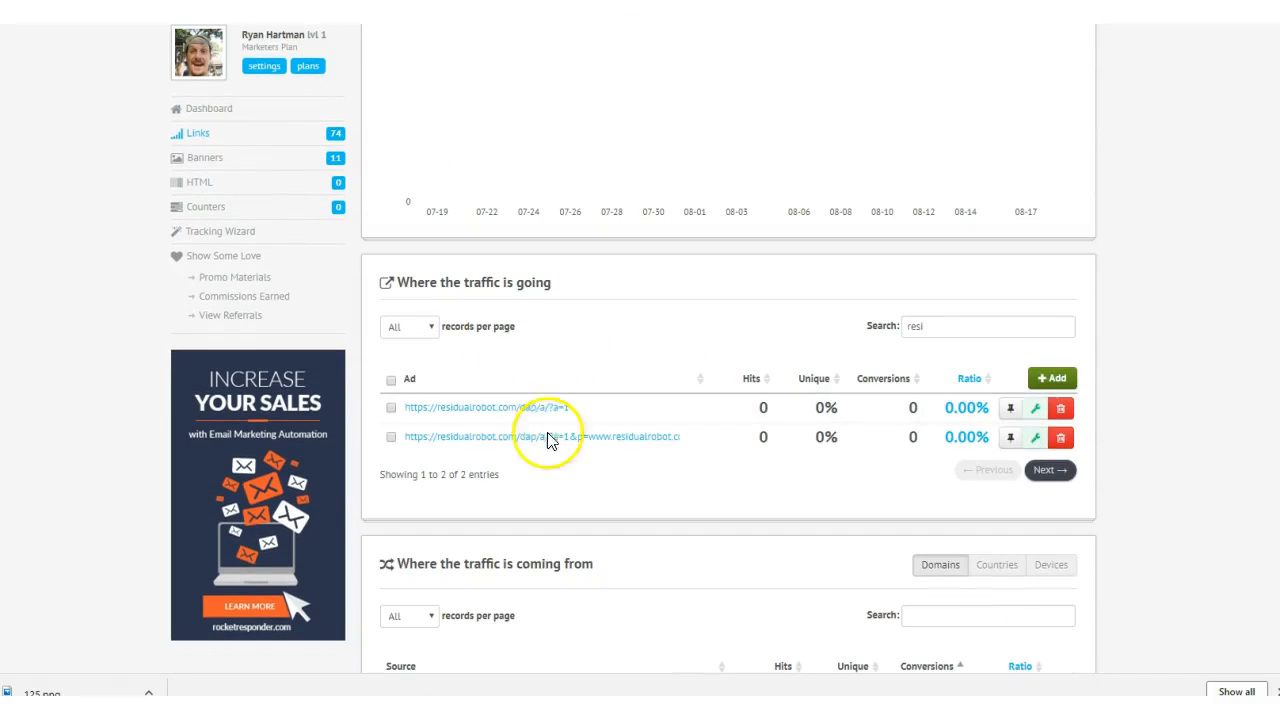
pyautogui.scroll(-2, 558, 575)
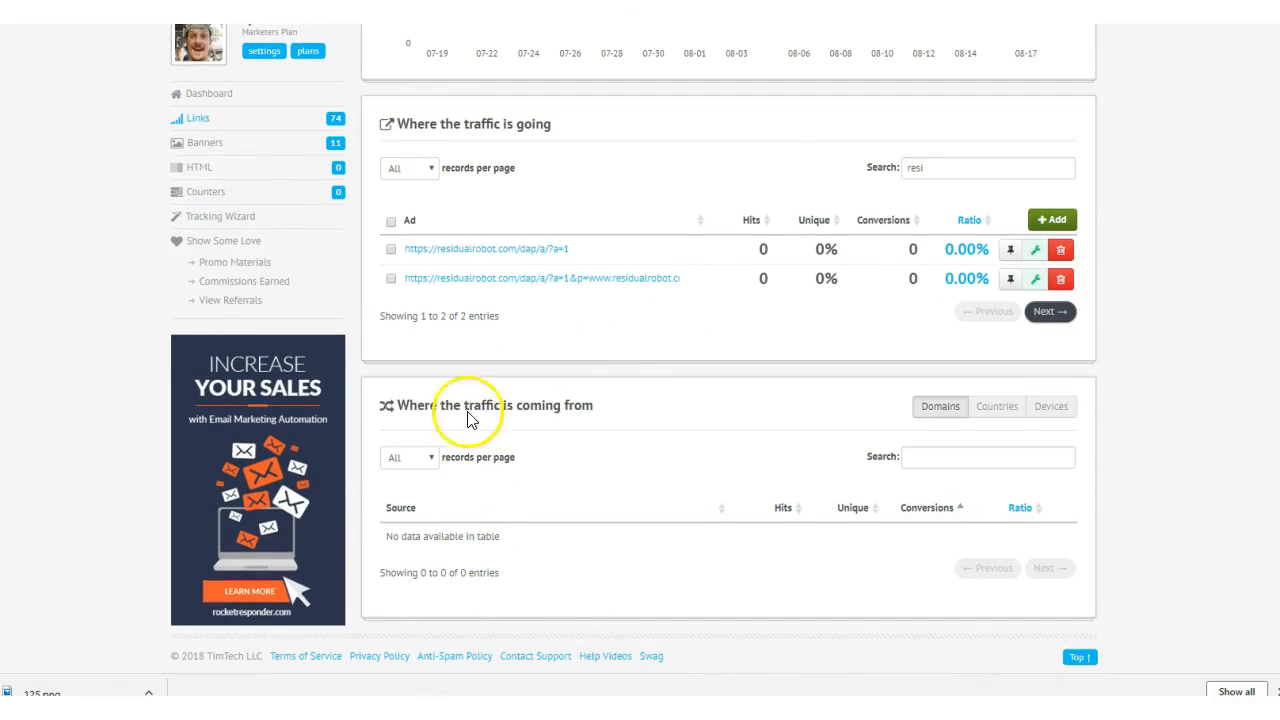
pyautogui.moveTo(612, 405); pyautogui.dragTo(483, 412)
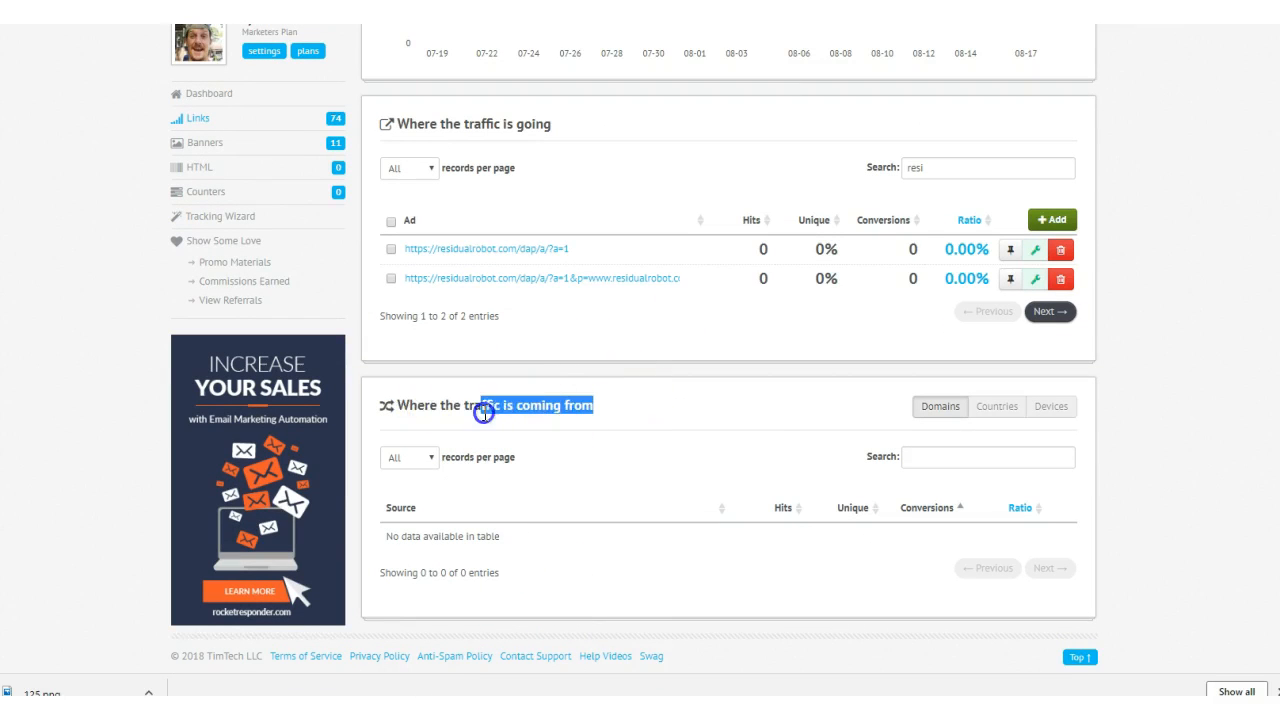
pyautogui.scroll(5, 808, 452)
pyautogui.scroll(1, 808, 452)
pyautogui.moveTo(866, 133); pyautogui.dragTo(642, 131)
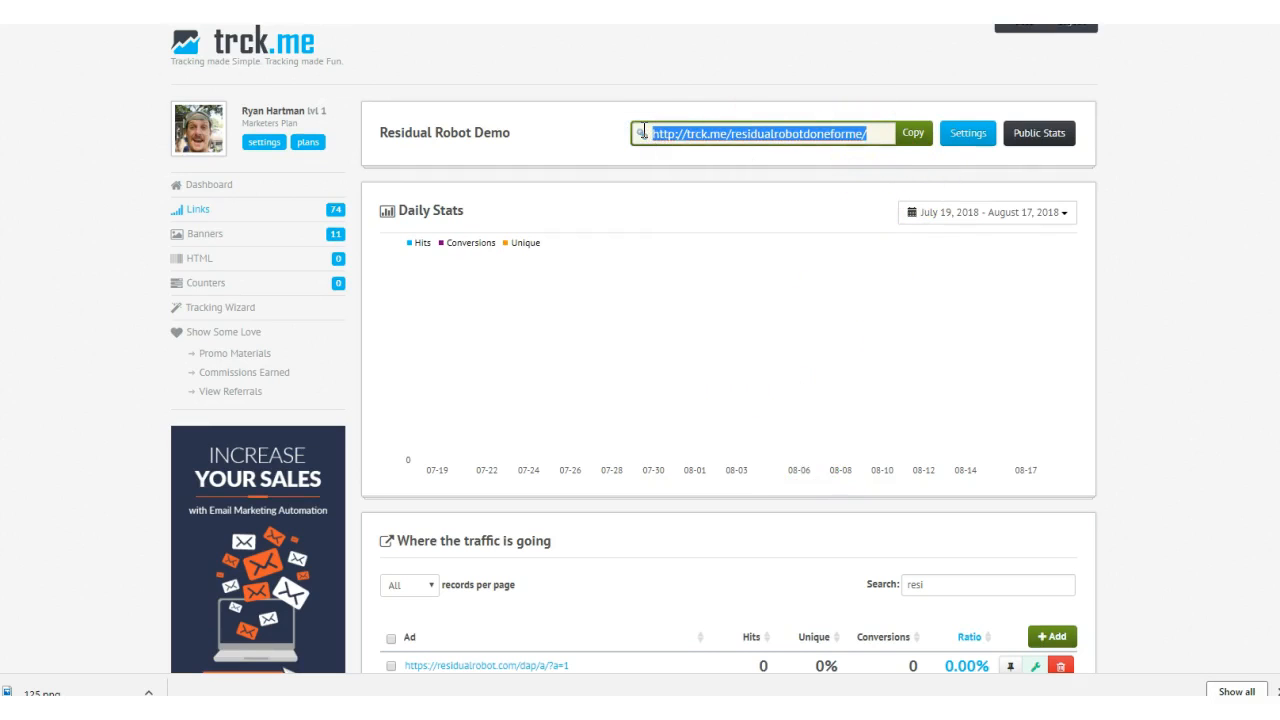
pyautogui.press('super')
pyautogui.write('note')
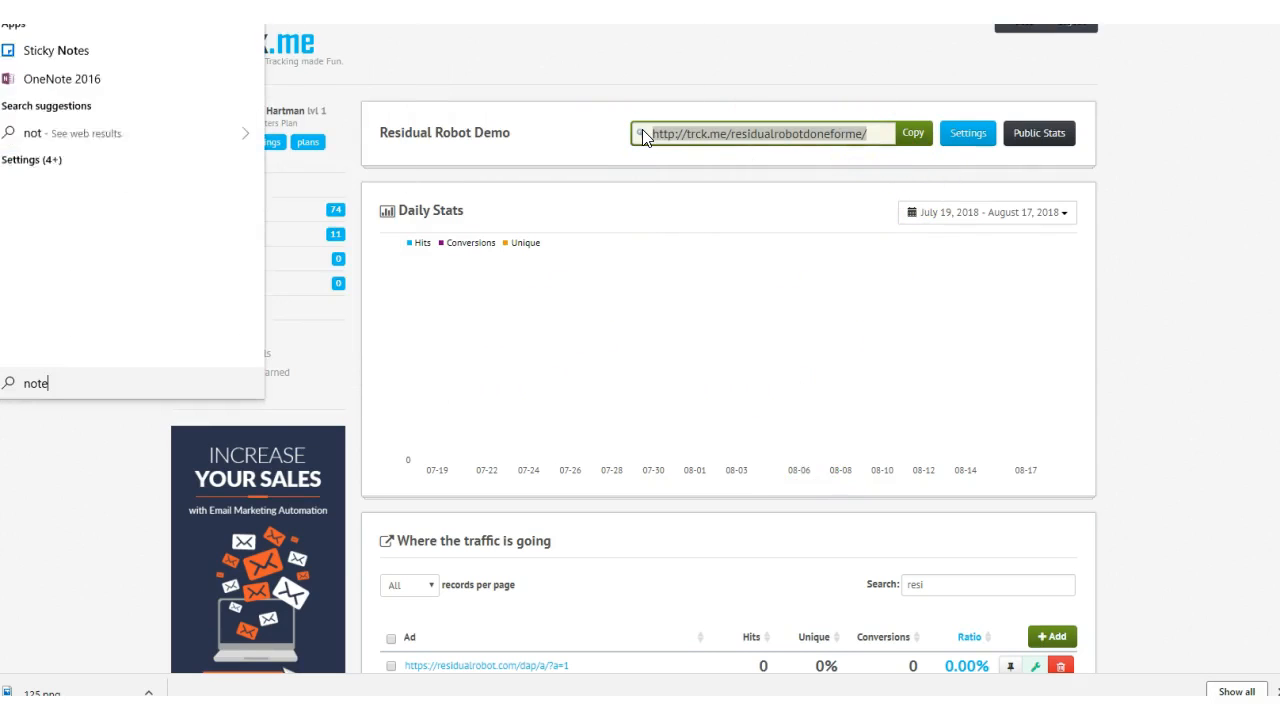
pyautogui.click(110, 35)
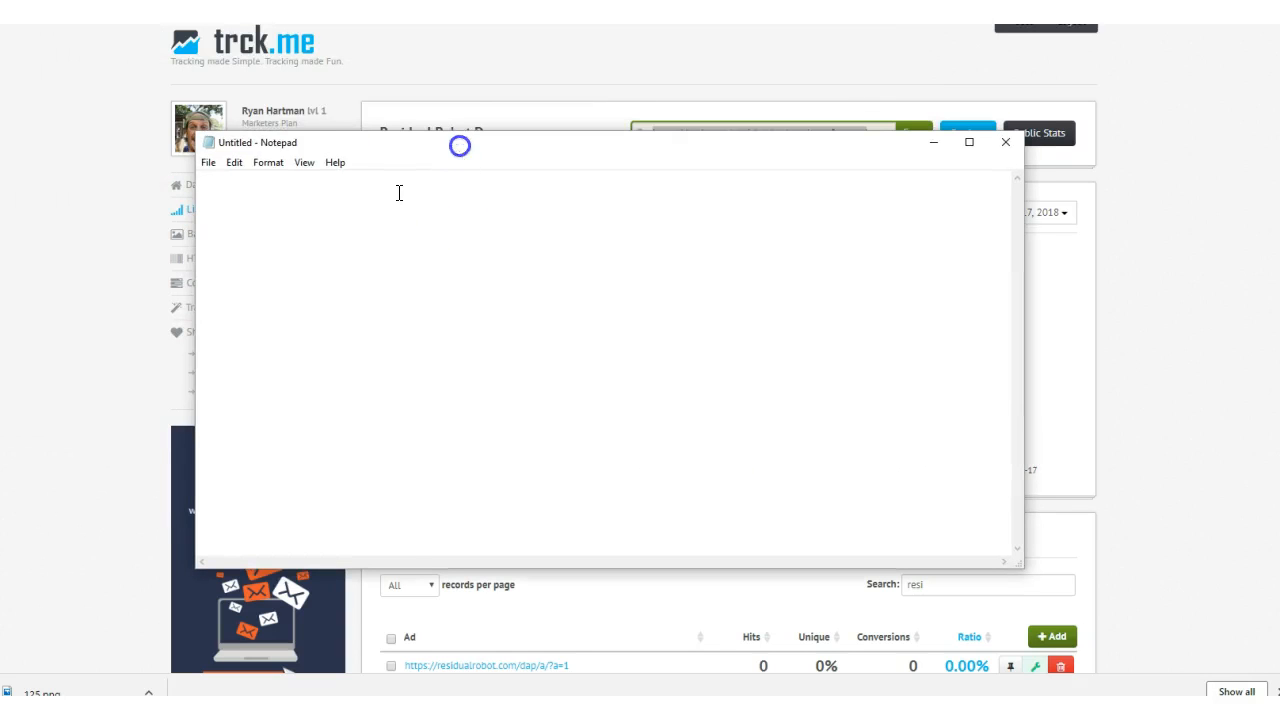
pyautogui.hotkey('ctrl', 'v')
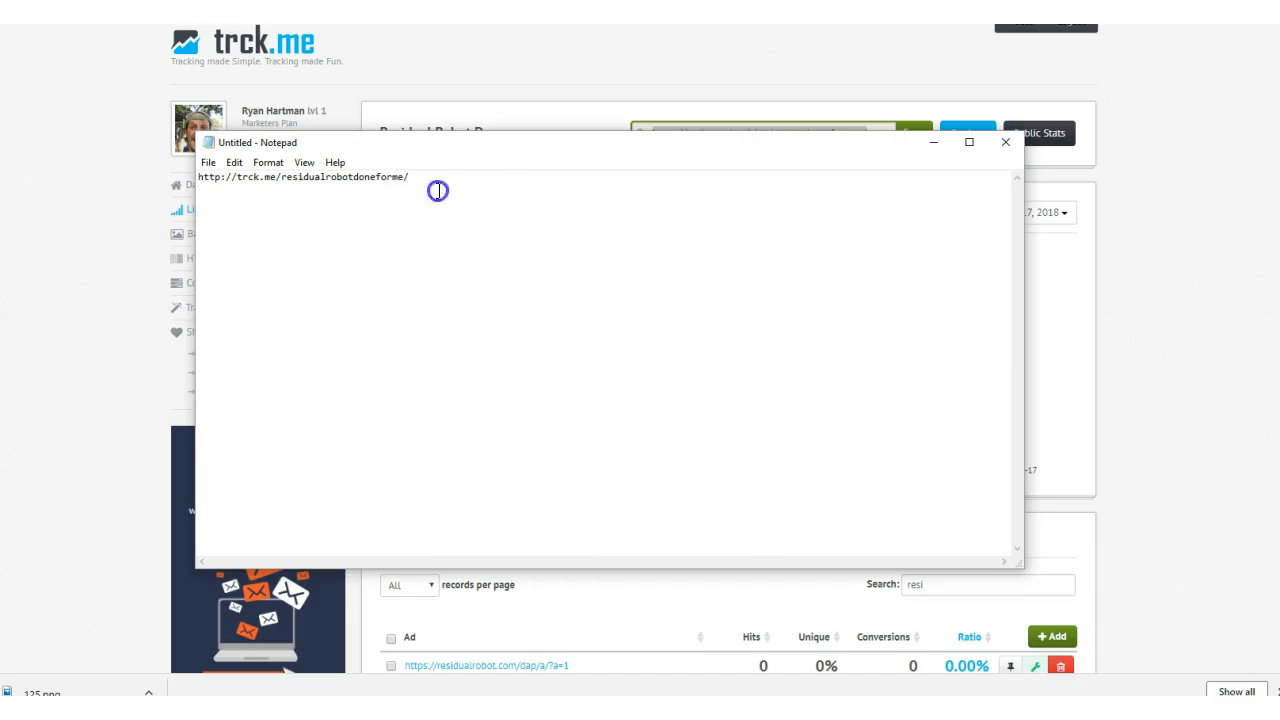
# - Enlarge the Notepad font so the pasted tracker link is easier to read
pyautogui.moveTo(437, 191); pyautogui.dragTo(183, 177)
pyautogui.click(230, 168)
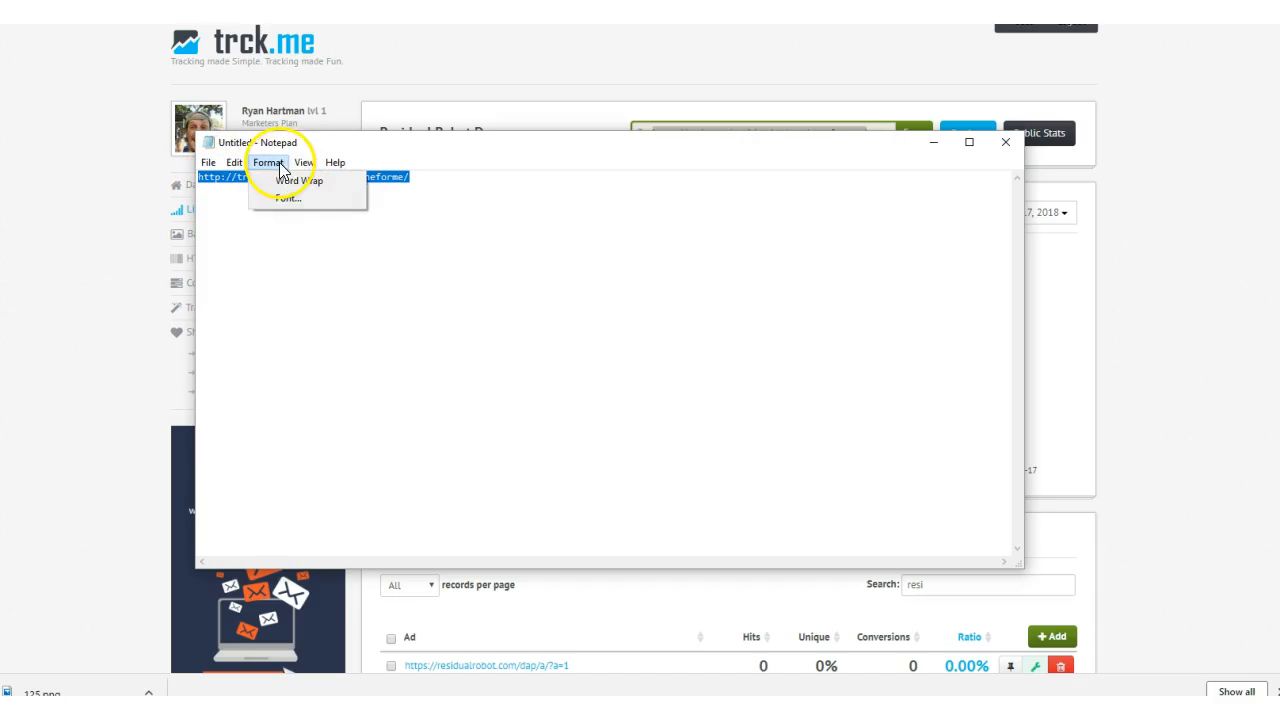
pyautogui.click(281, 197)
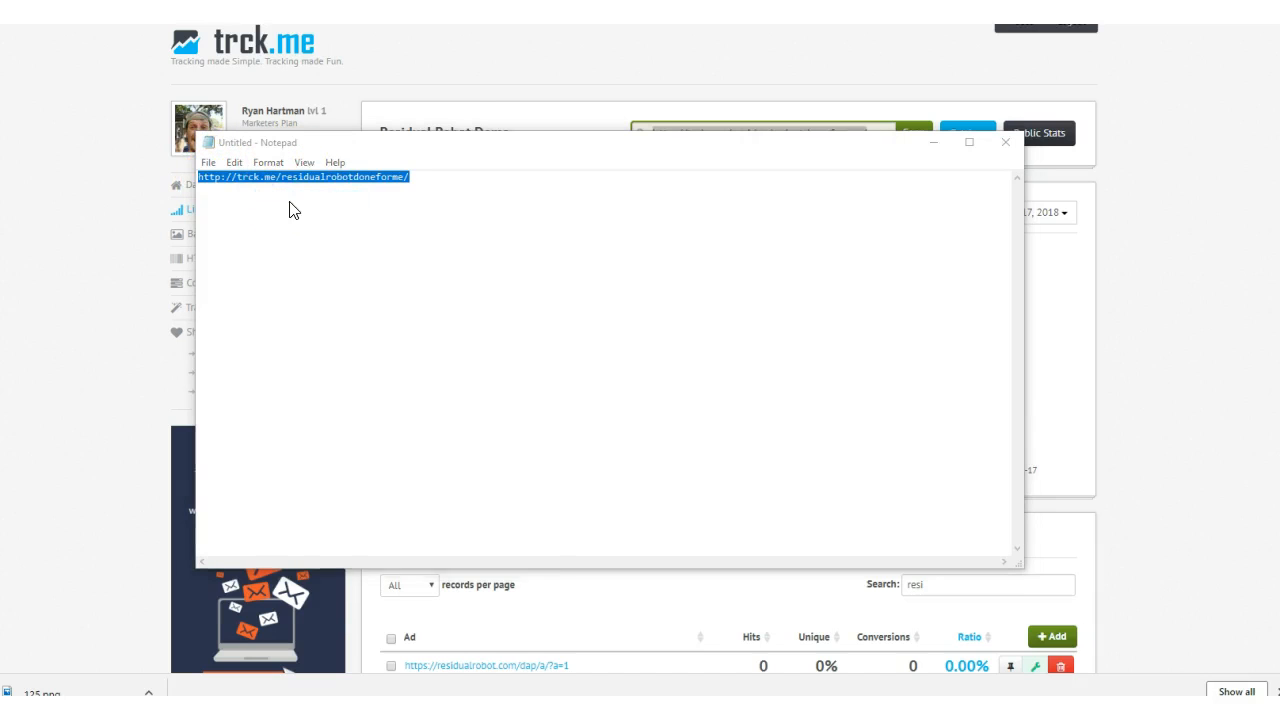
pyautogui.click(508, 395)
pyautogui.click(446, 604)
pyautogui.click(584, 309)
# - Append leasedadspace to the end of the tracker link as an example traffic source tag
pyautogui.moveTo(664, 188); pyautogui.dragTo(234, 190)
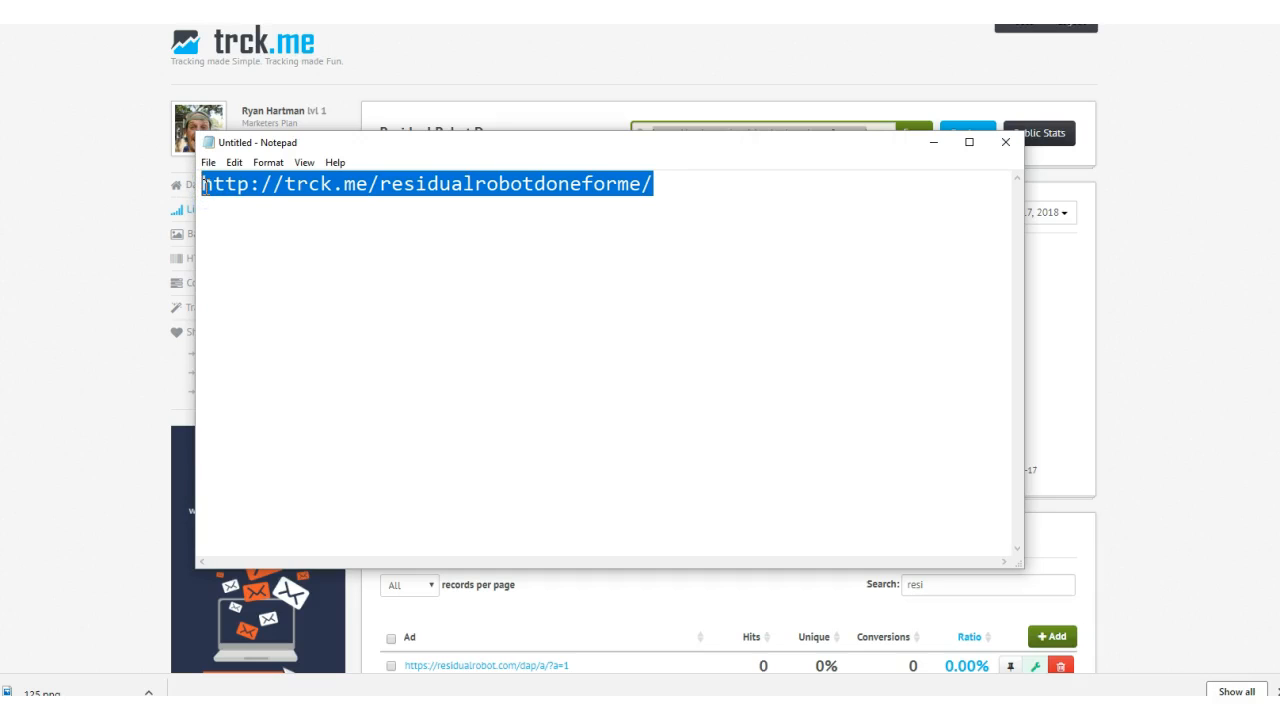
pyautogui.click(672, 184)
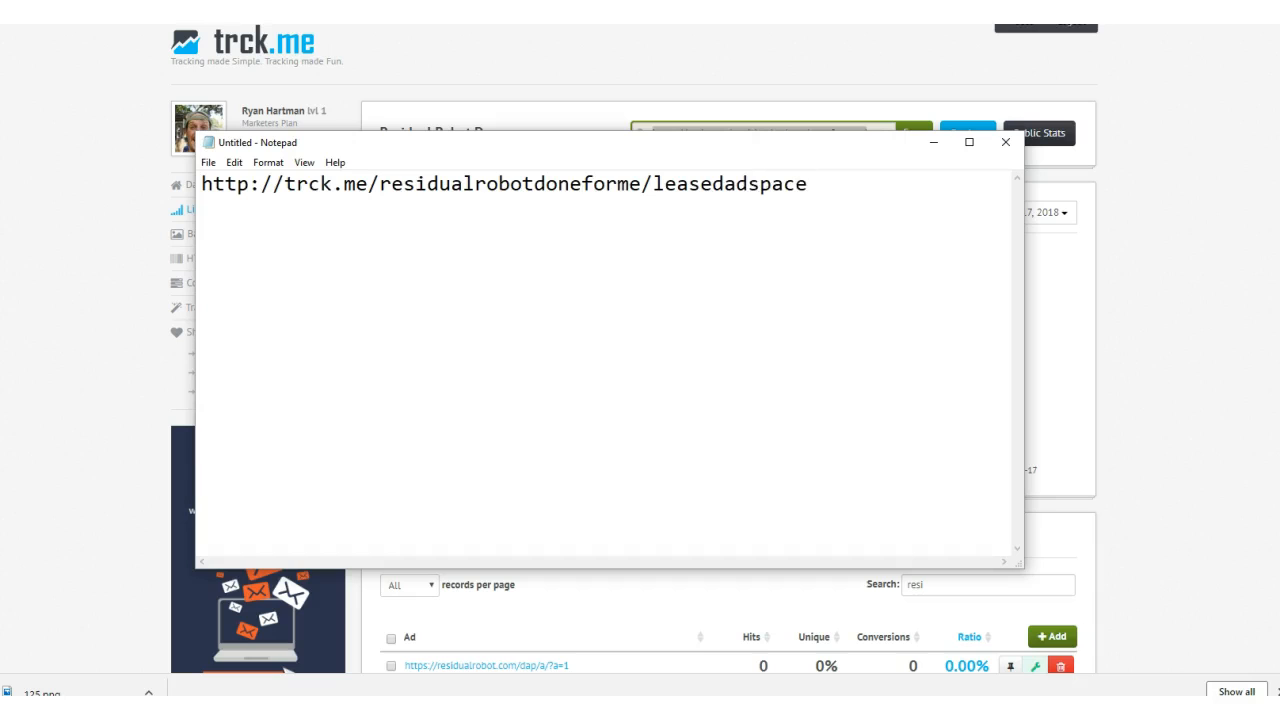
pyautogui.moveTo(829, 186); pyautogui.dragTo(201, 172)
# - Replace the leasedadspace ending of the tracker link with lassolo
pyautogui.click(737, 186)
pyautogui.moveTo(665, 185); pyautogui.dragTo(789, 185)
pyautogui.write('a')
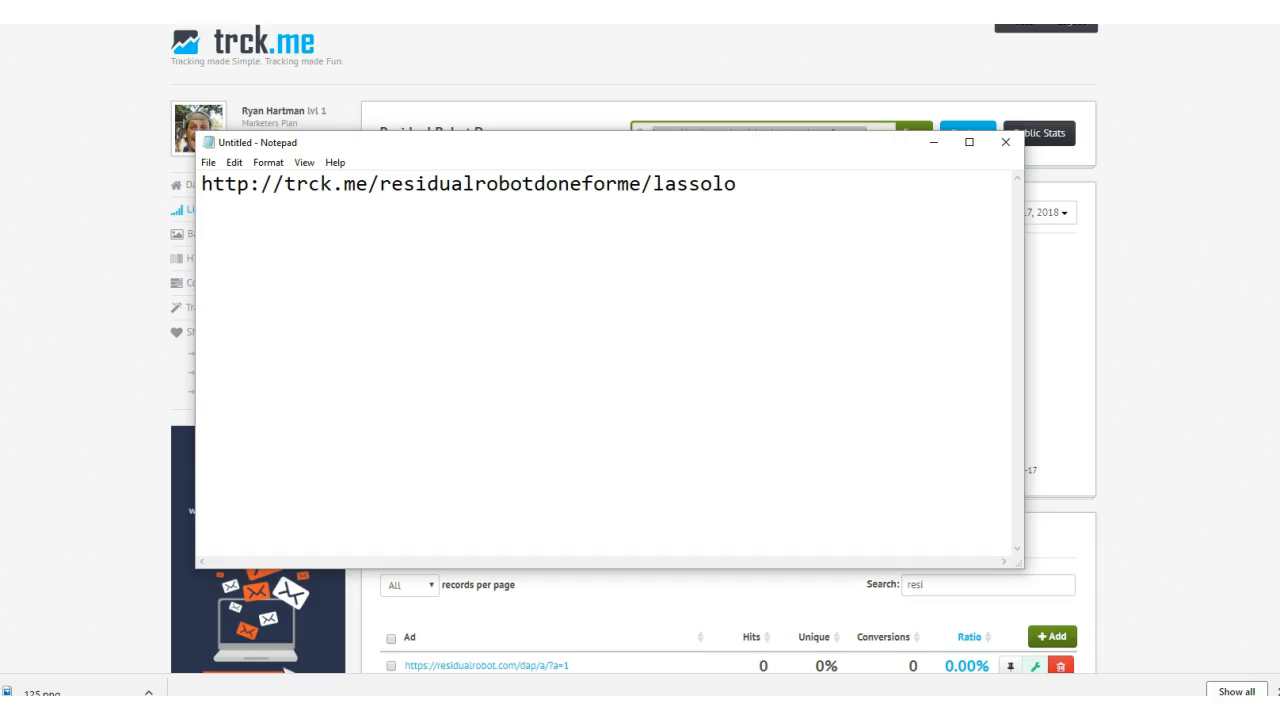
pyautogui.moveTo(860, 189); pyautogui.dragTo(210, 198)
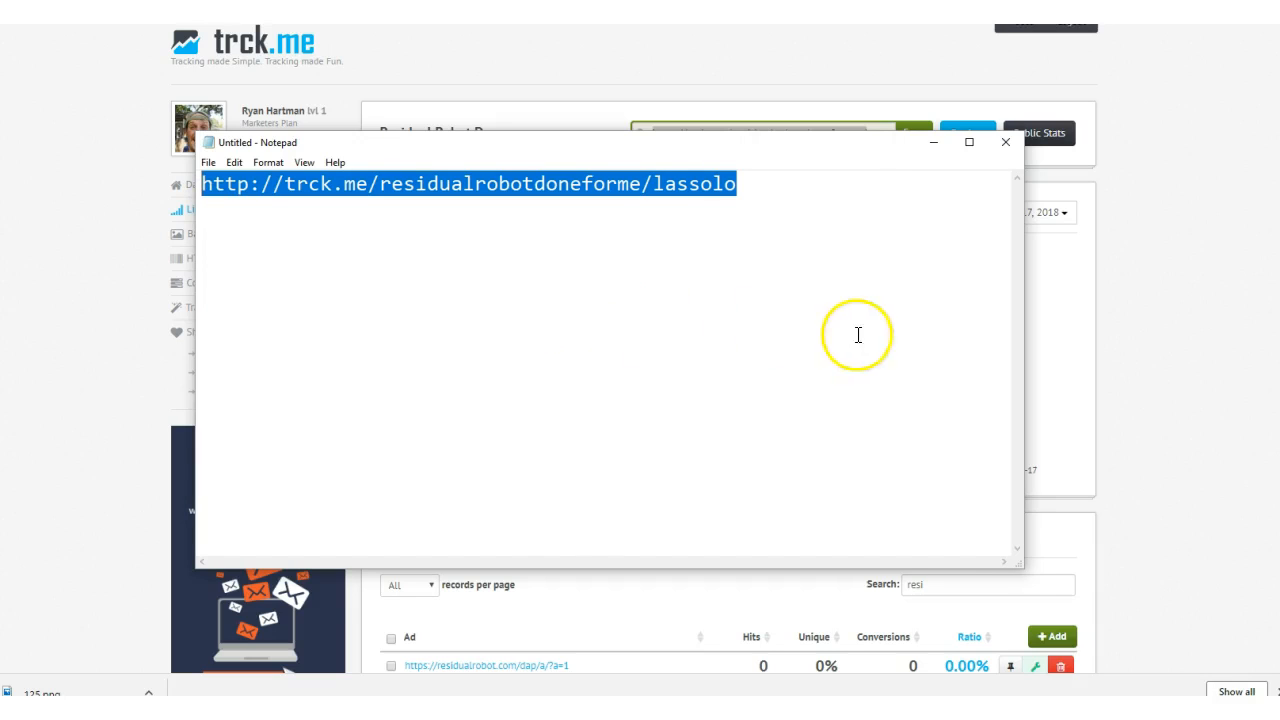
pyautogui.moveTo(654, 189); pyautogui.dragTo(209, 209)
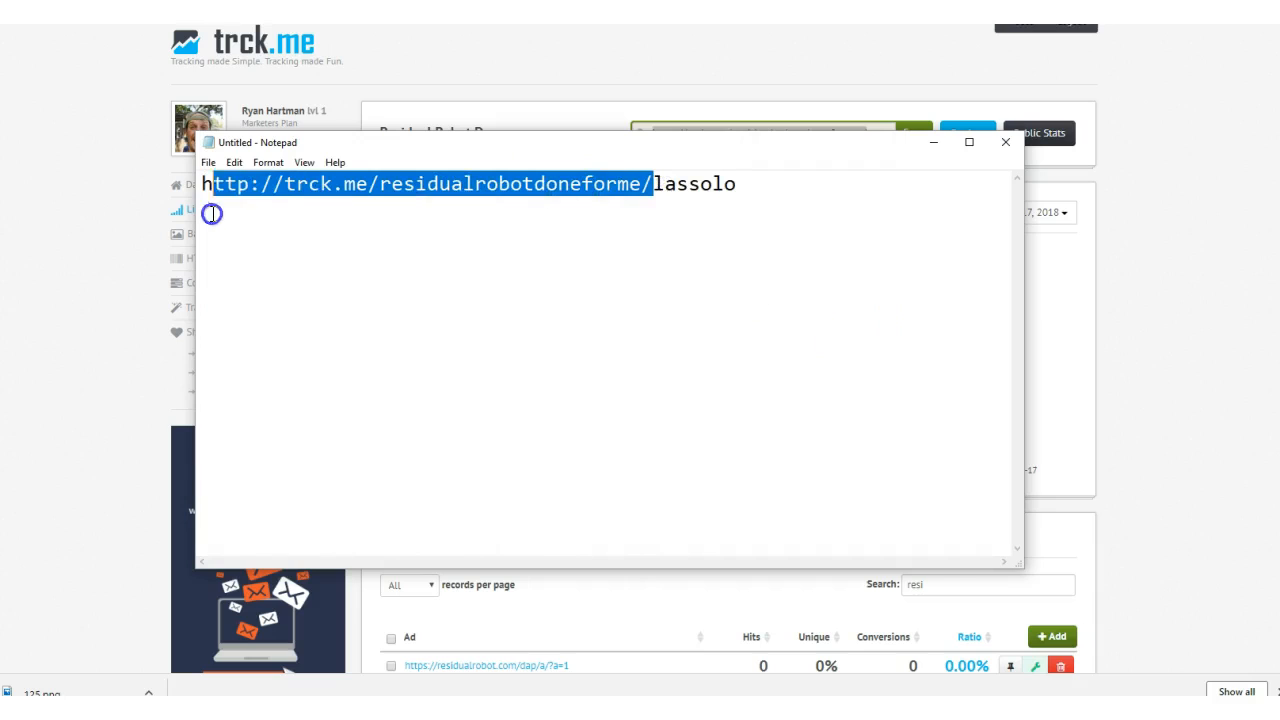
# - Change the source tag lassolo at the end of the tracker link to doneforme
pyautogui.click(671, 200)
pyautogui.doubleClick(712, 190)
pyautogui.write('doneforme')
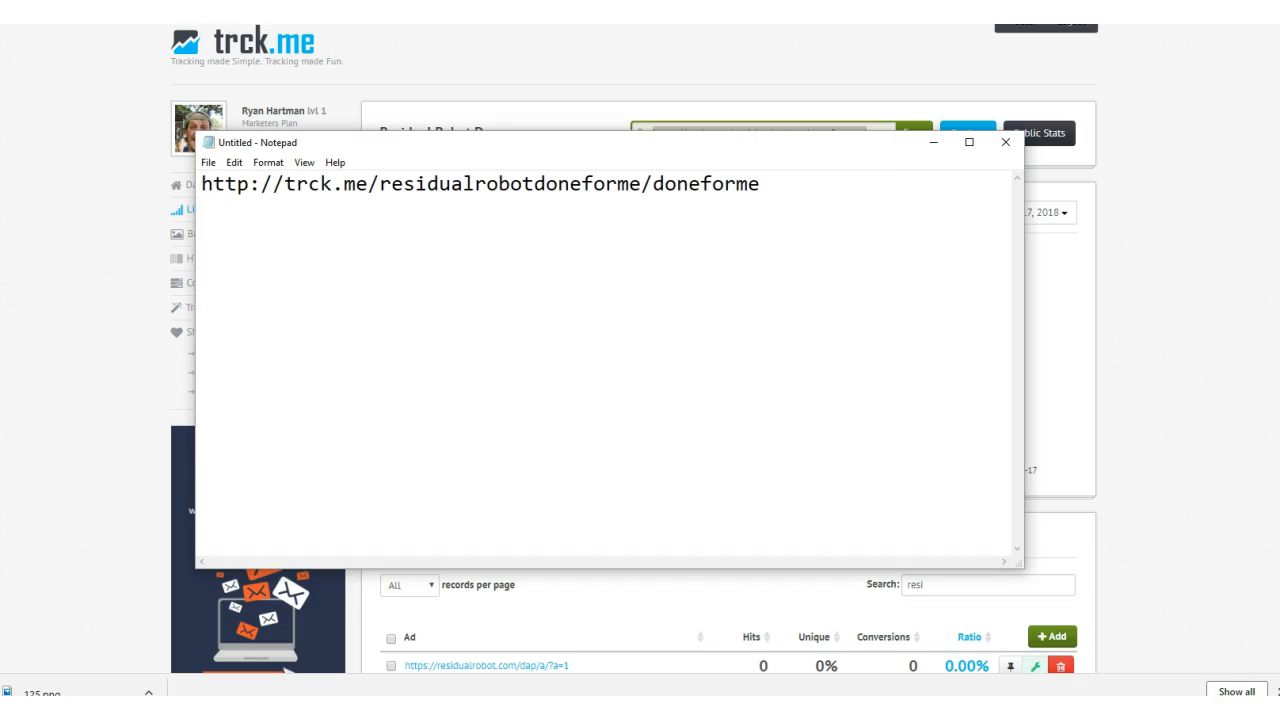
pyautogui.moveTo(760, 185); pyautogui.dragTo(267, 186)
pyautogui.rightClick(267, 186)
pyautogui.click(185, 236)
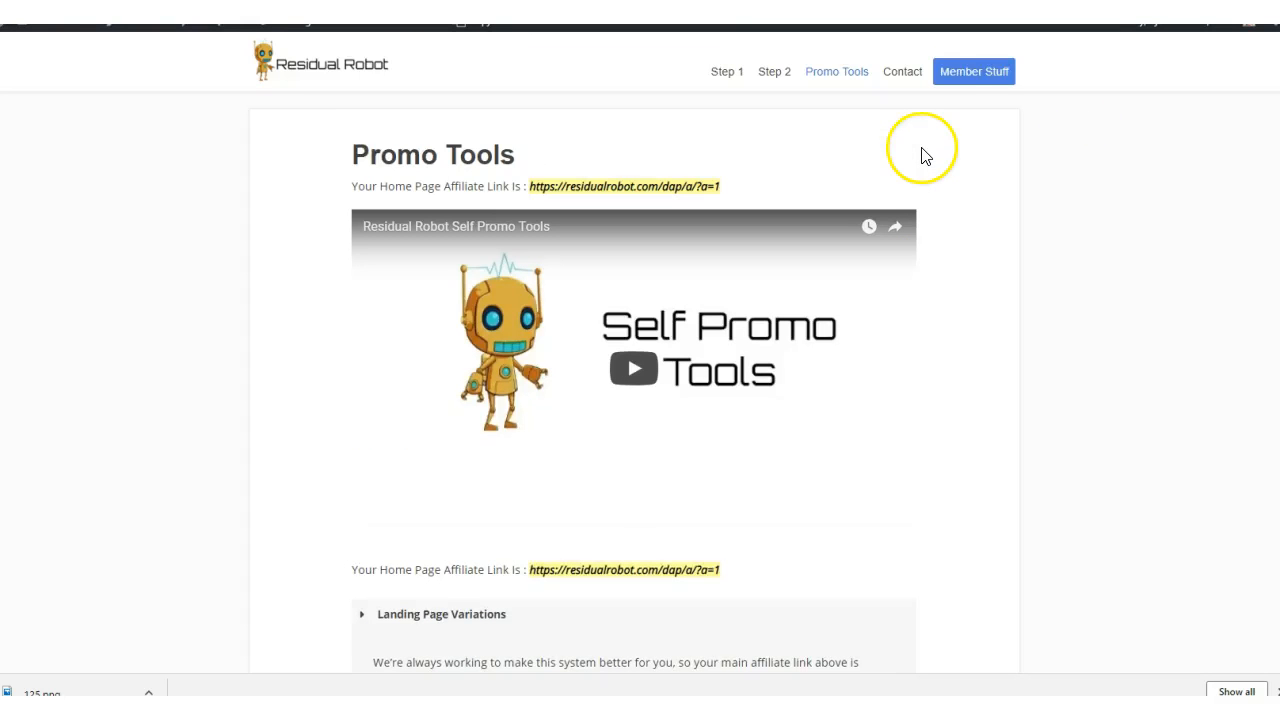
# - Switch to the Residual Robot site, open its Member Stuff page and expand Your Stats
pyautogui.click(975, 74)
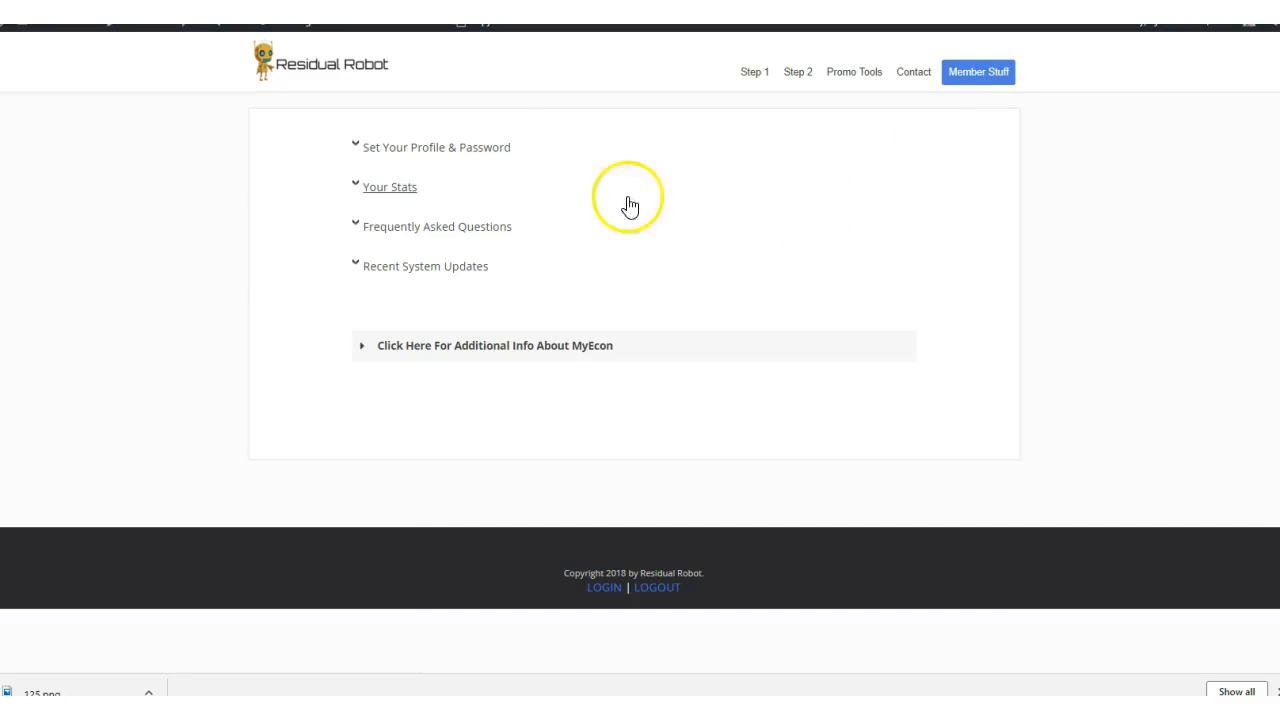
pyautogui.click(392, 188)
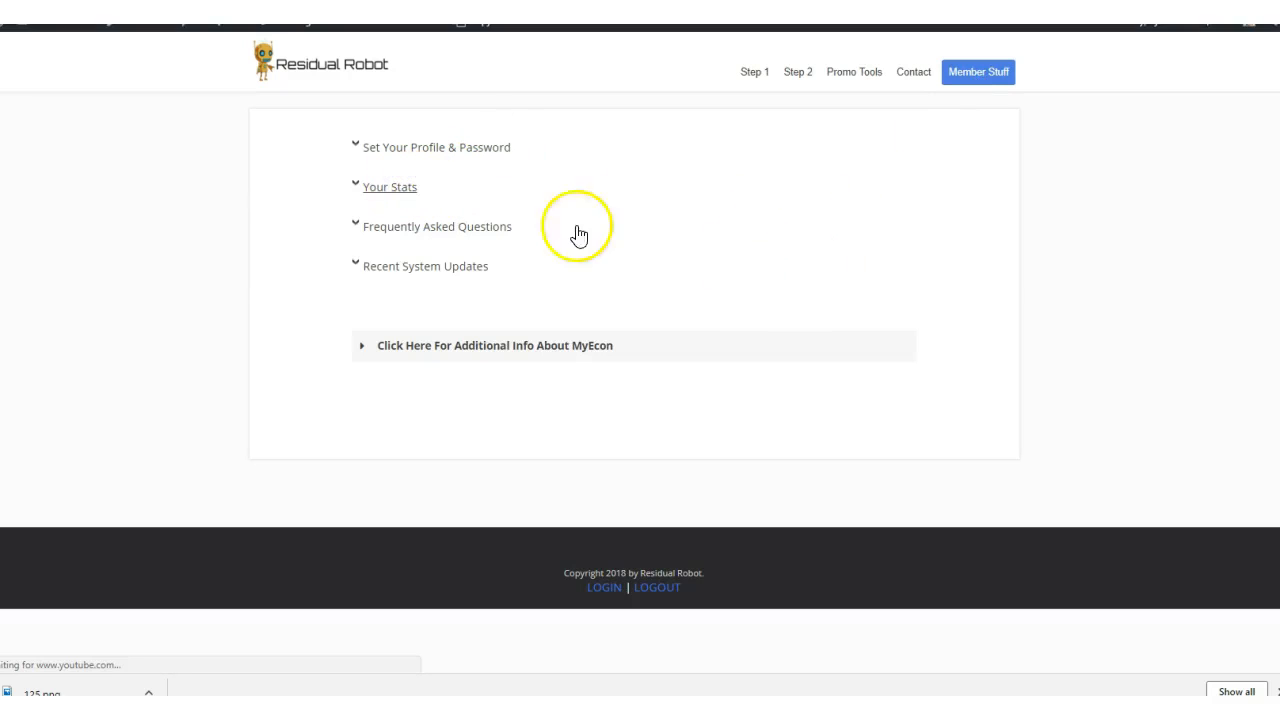
pyautogui.click(392, 191)
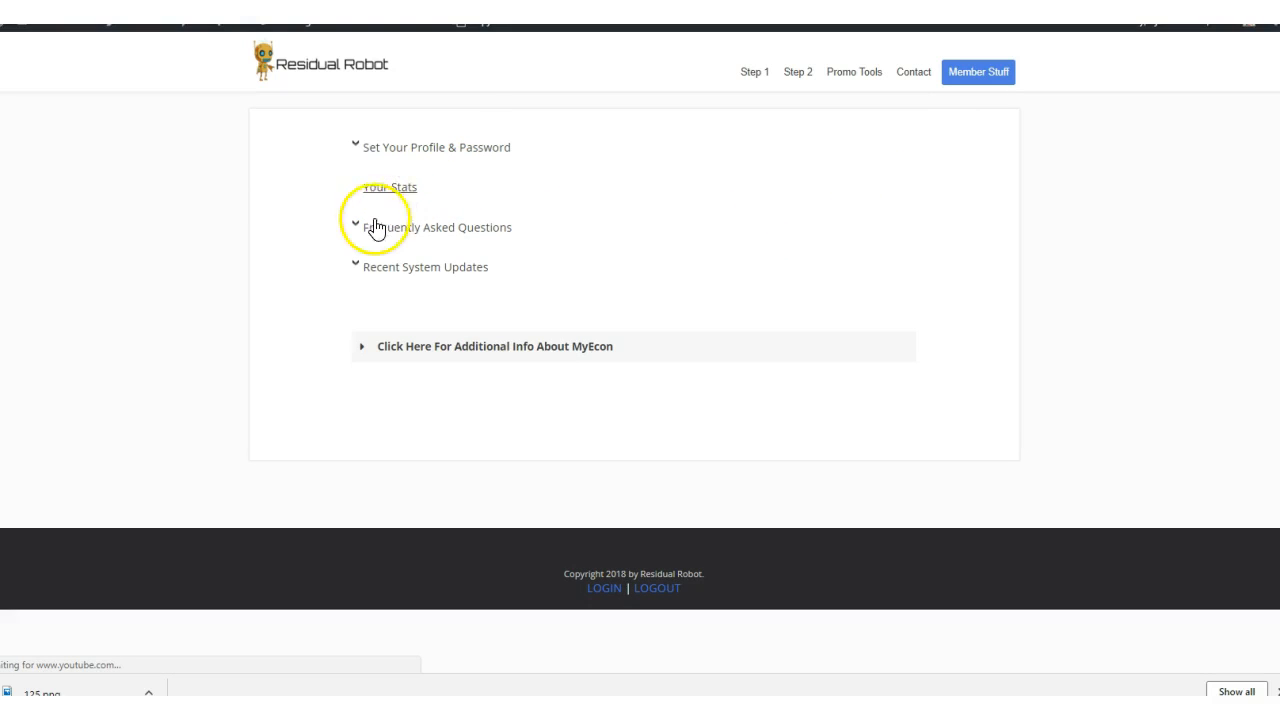
# - Expand Your Stats on the Member Stuff page and examine the HTTP referers and dates in the Traffic Statistics table
pyautogui.click(386, 195)
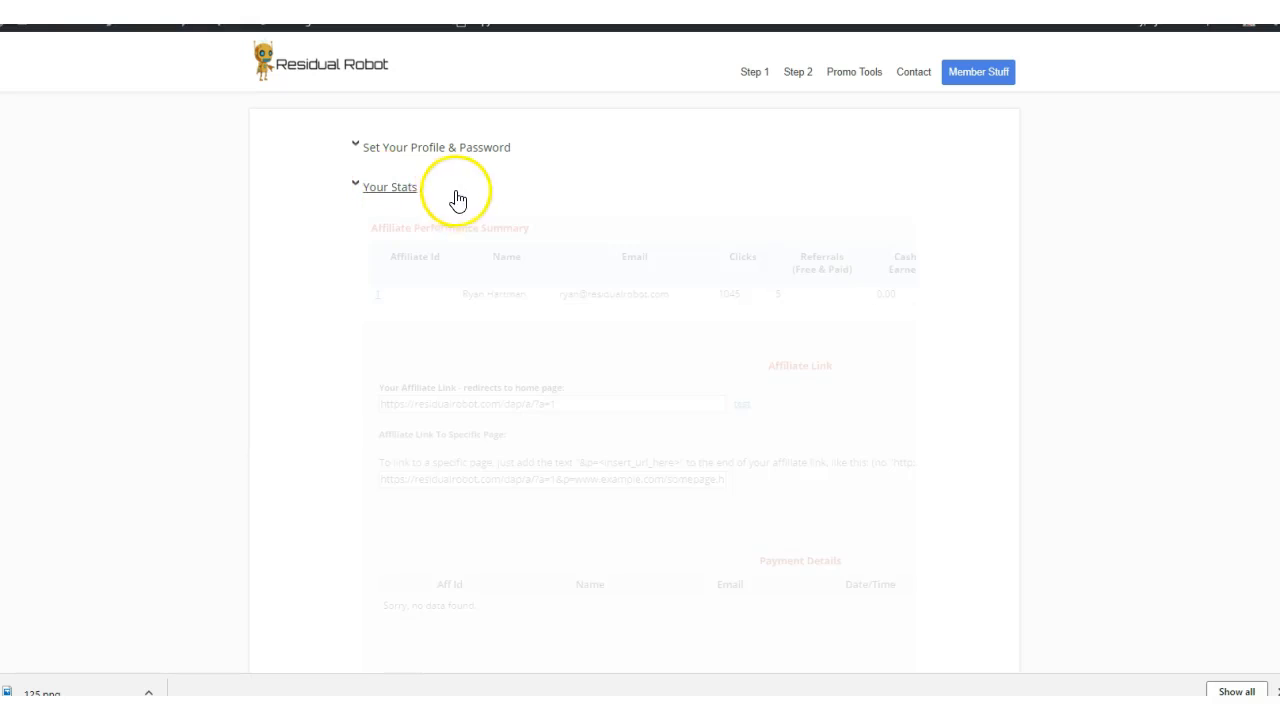
pyautogui.click(391, 189)
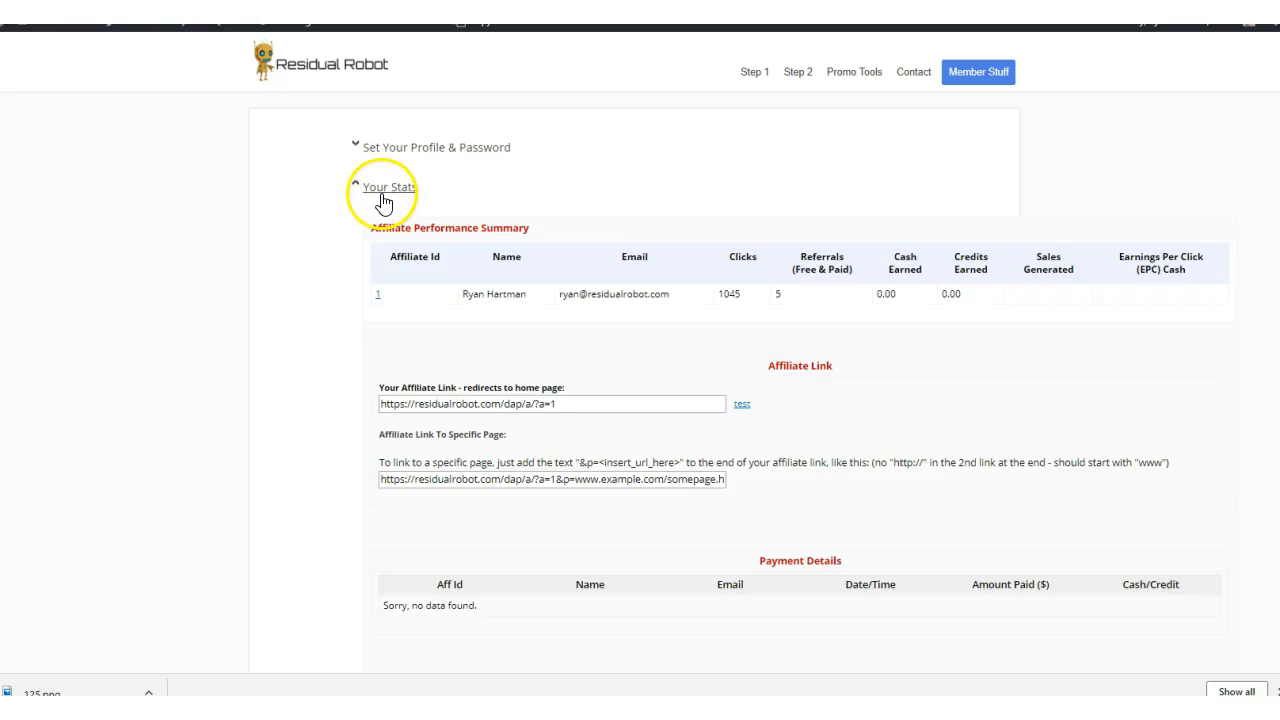
pyautogui.scroll(-7, 586, 312)
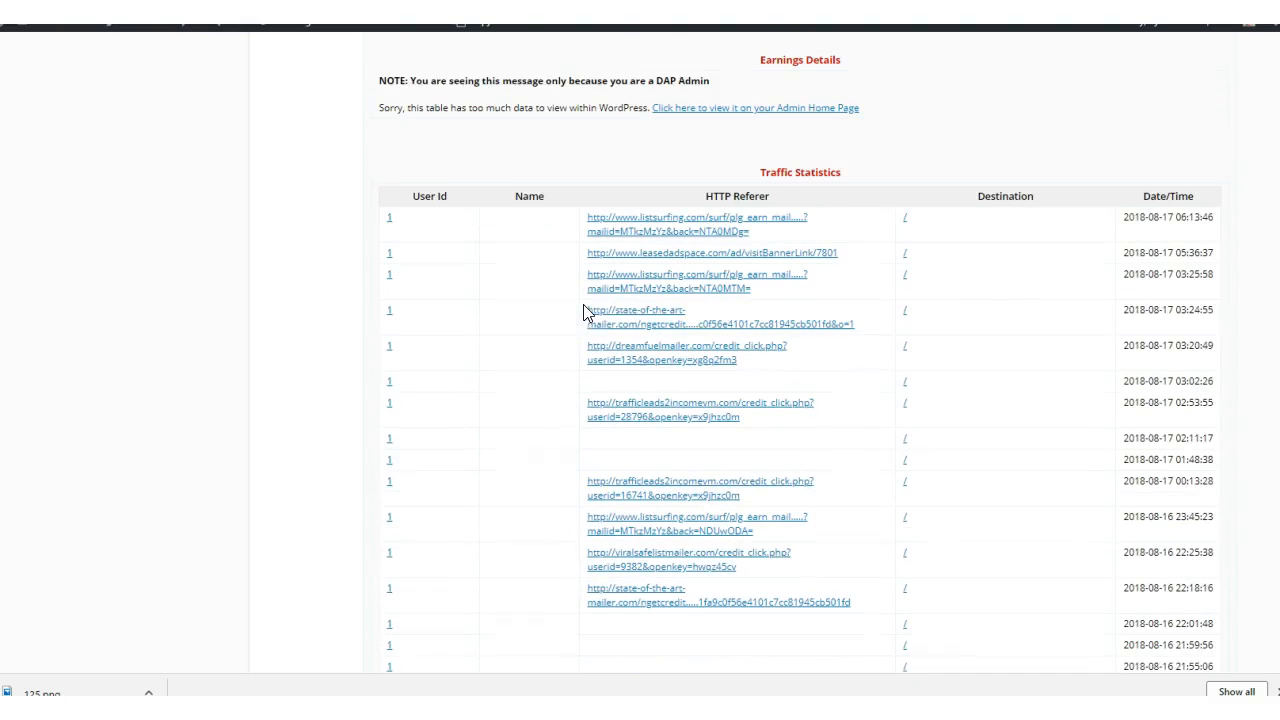
pyautogui.scroll(-5, 584, 311)
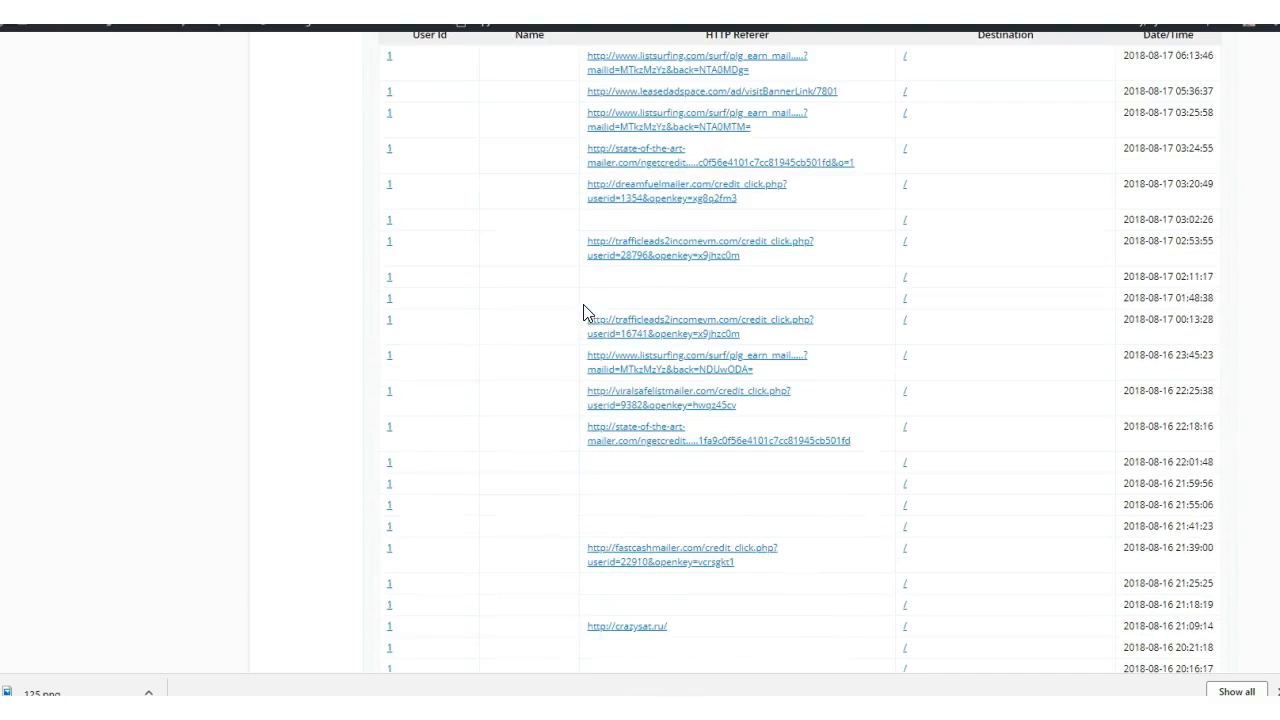
pyautogui.scroll(10, 814, 391)
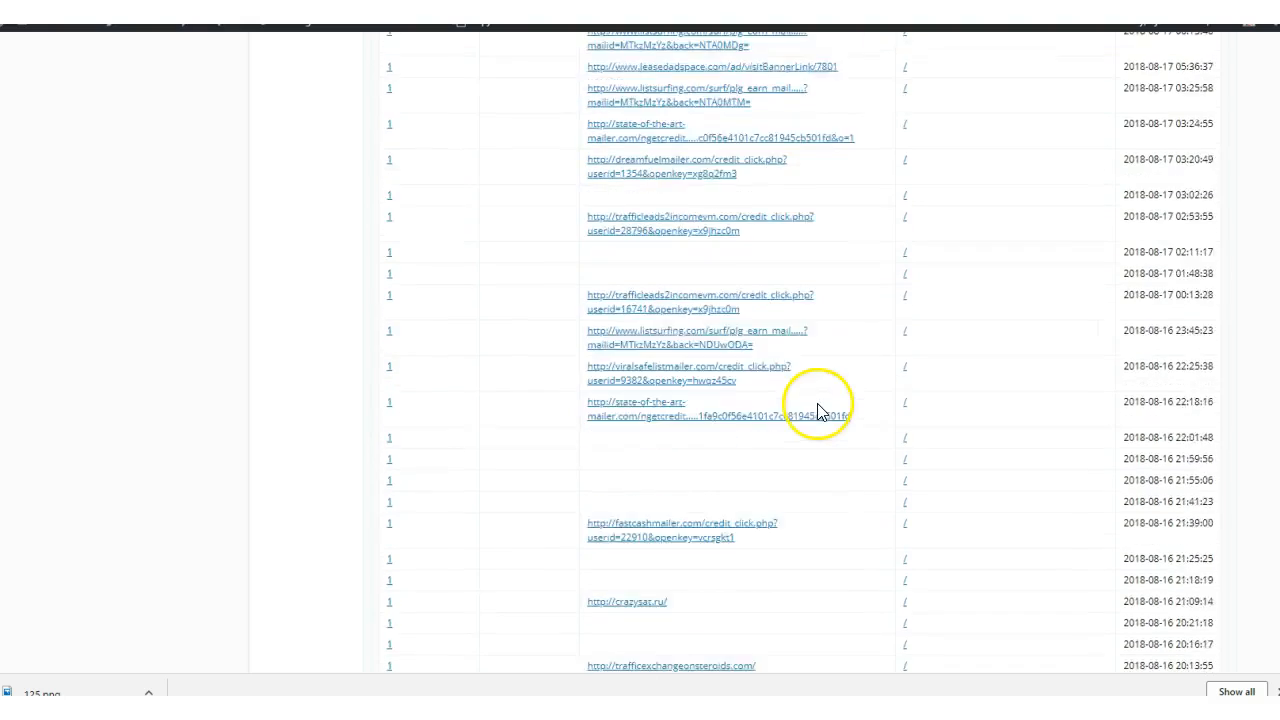
pyautogui.scroll(-2, 740, 440)
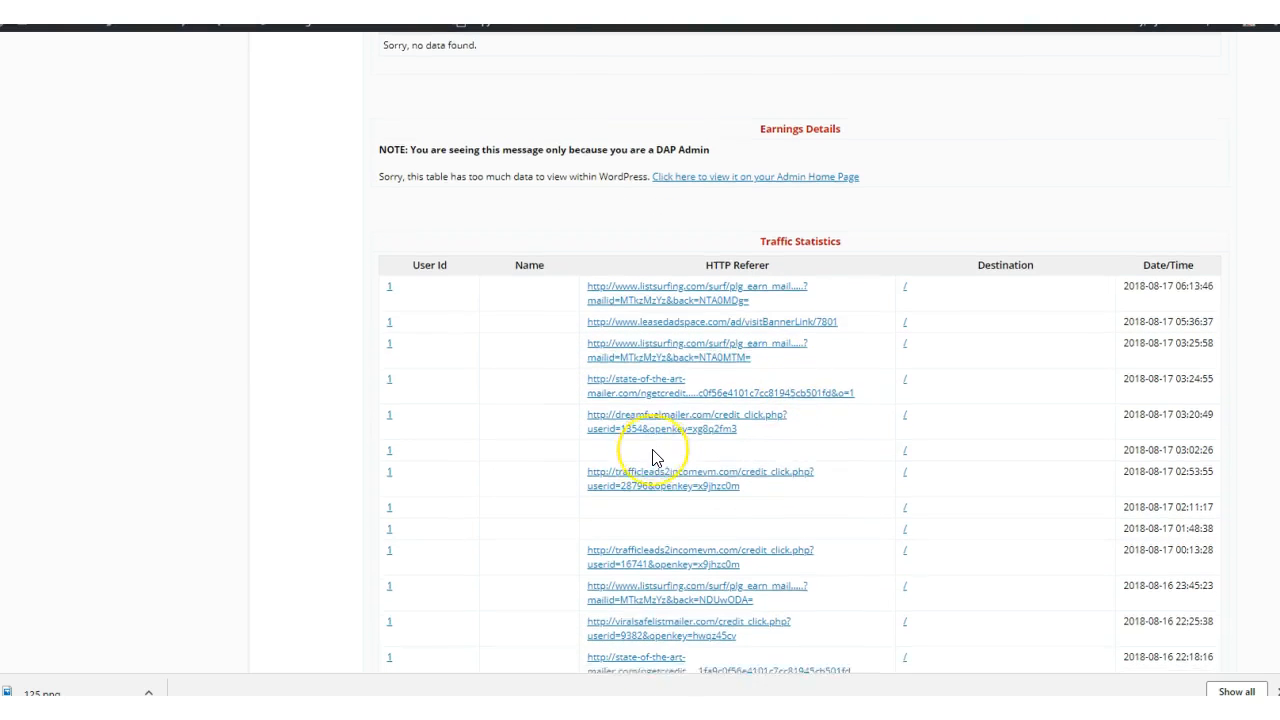
pyautogui.scroll(-2, 654, 455)
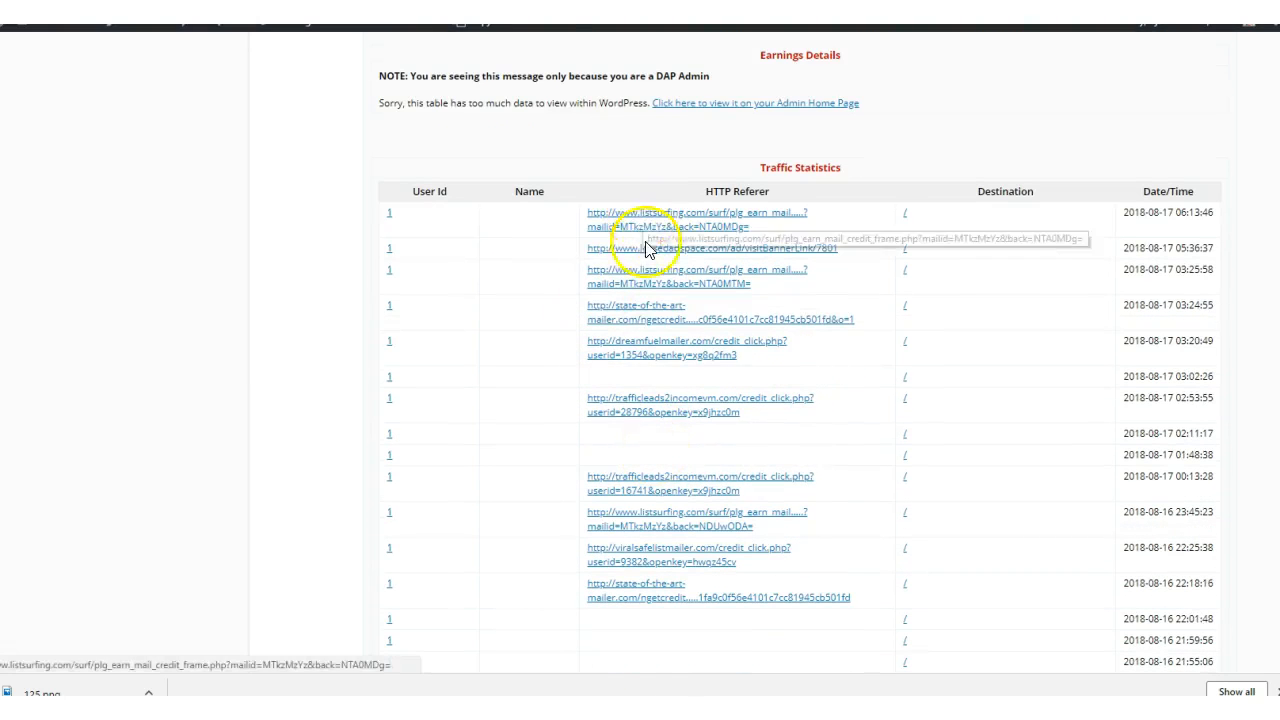
pyautogui.scroll(-5, 655, 300)
pyautogui.scroll(-8, 655, 352)
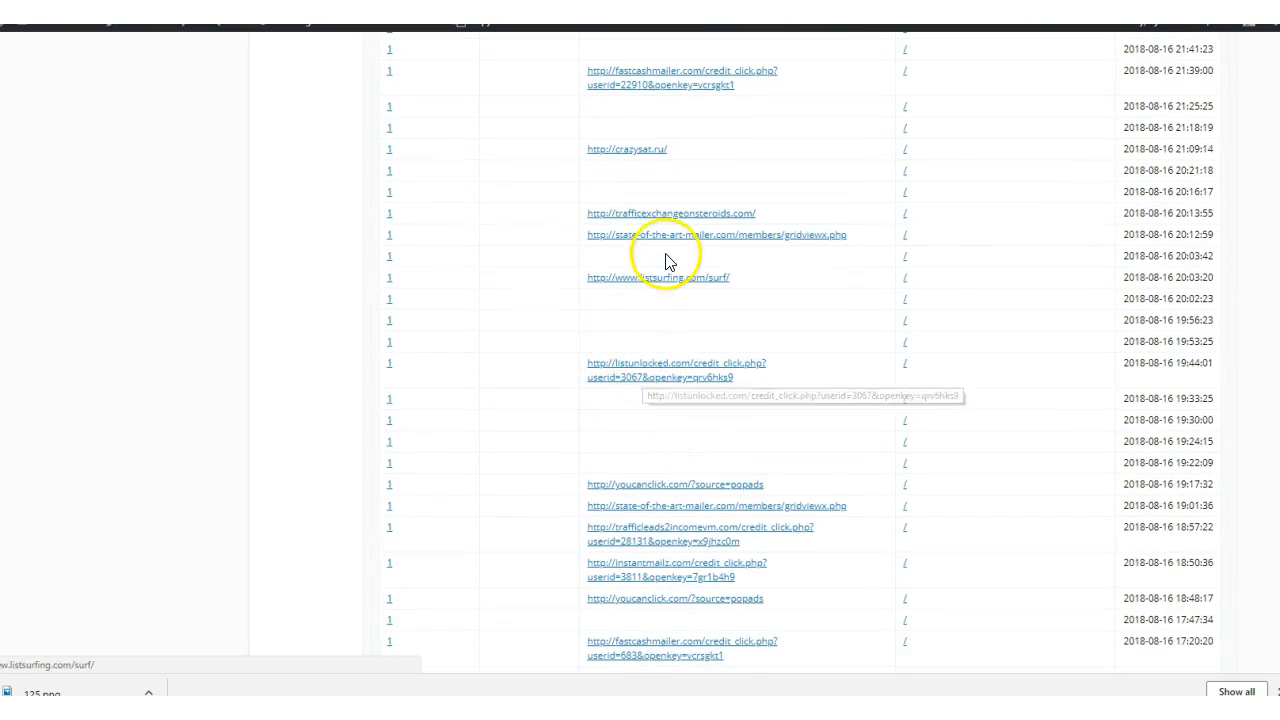
pyautogui.scroll(8, 667, 262)
pyautogui.scroll(-7, 668, 262)
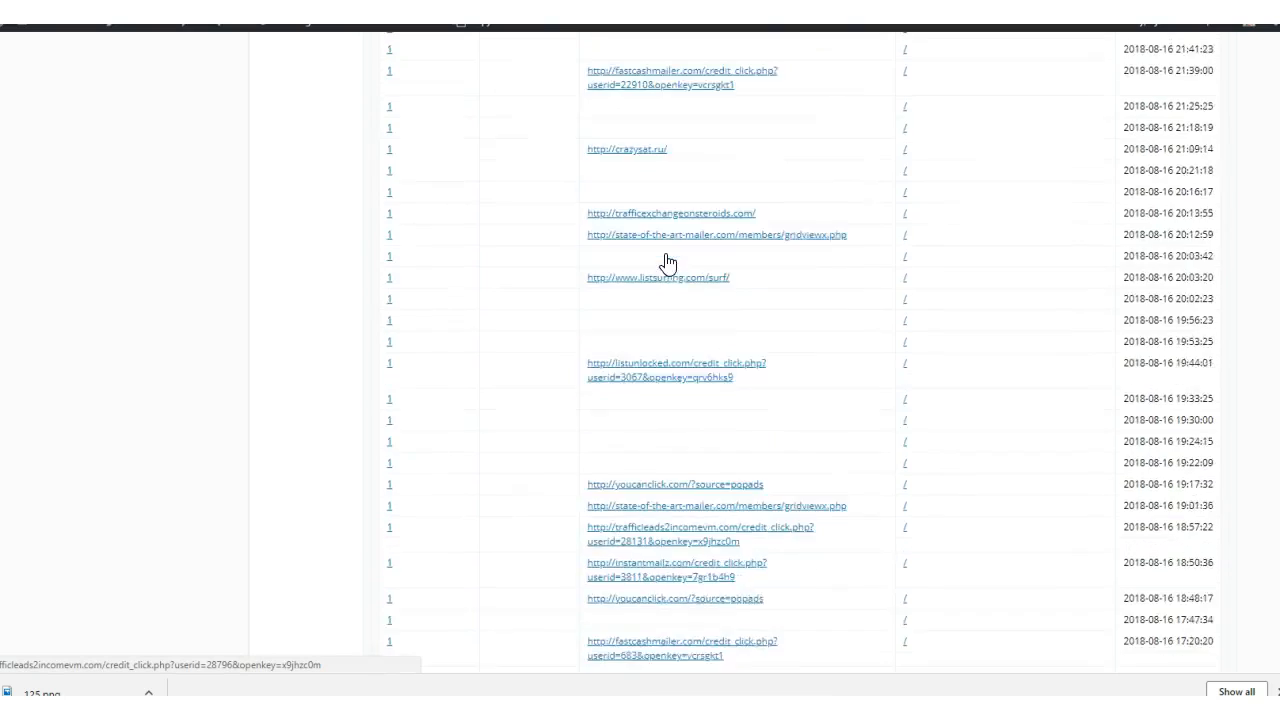
pyautogui.scroll(5, 668, 262)
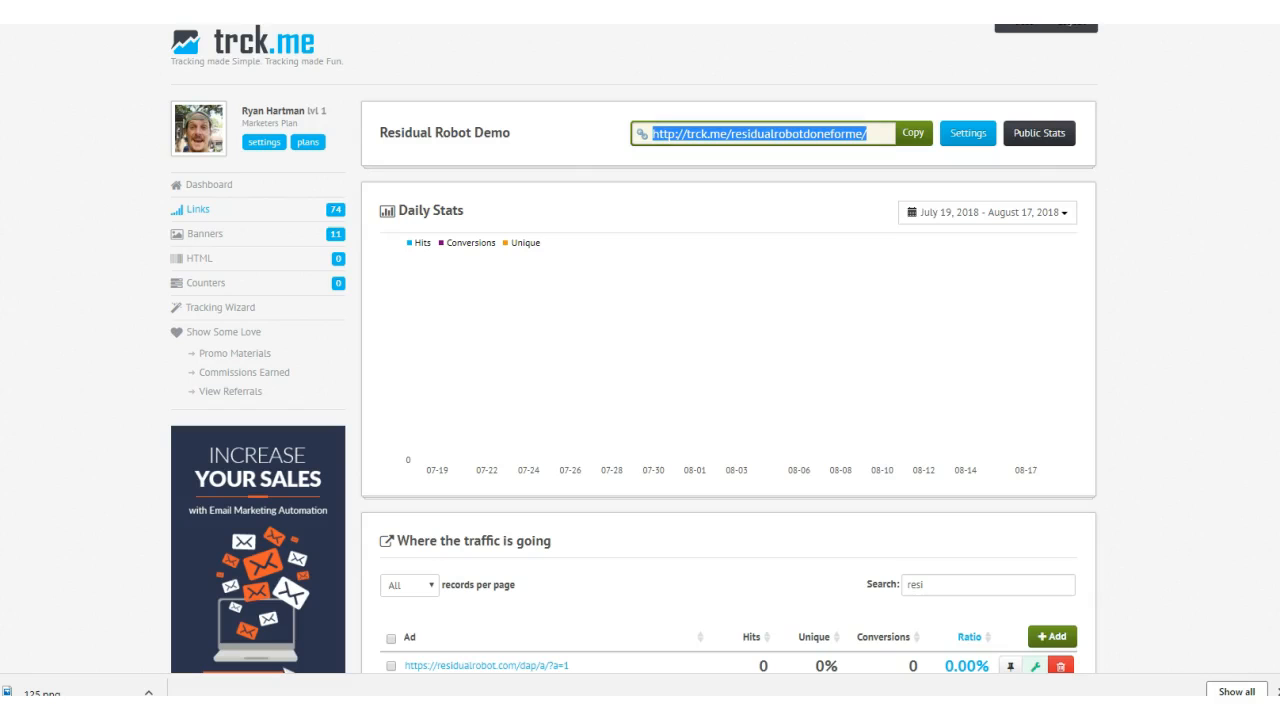
# - Switch back to the Residual Robot Demo tracker in trck.me, select its full tracker link and review its stats page
pyautogui.click(725, 370)
pyautogui.scroll(-3, 725, 370)
pyautogui.scroll(3, 725, 370)
pyautogui.click(731, 134)
pyautogui.click(871, 138)
pyautogui.moveTo(871, 138); pyautogui.dragTo(612, 128)
pyautogui.scroll(-4, 780, 237)
pyautogui.scroll(4, 757, 251)
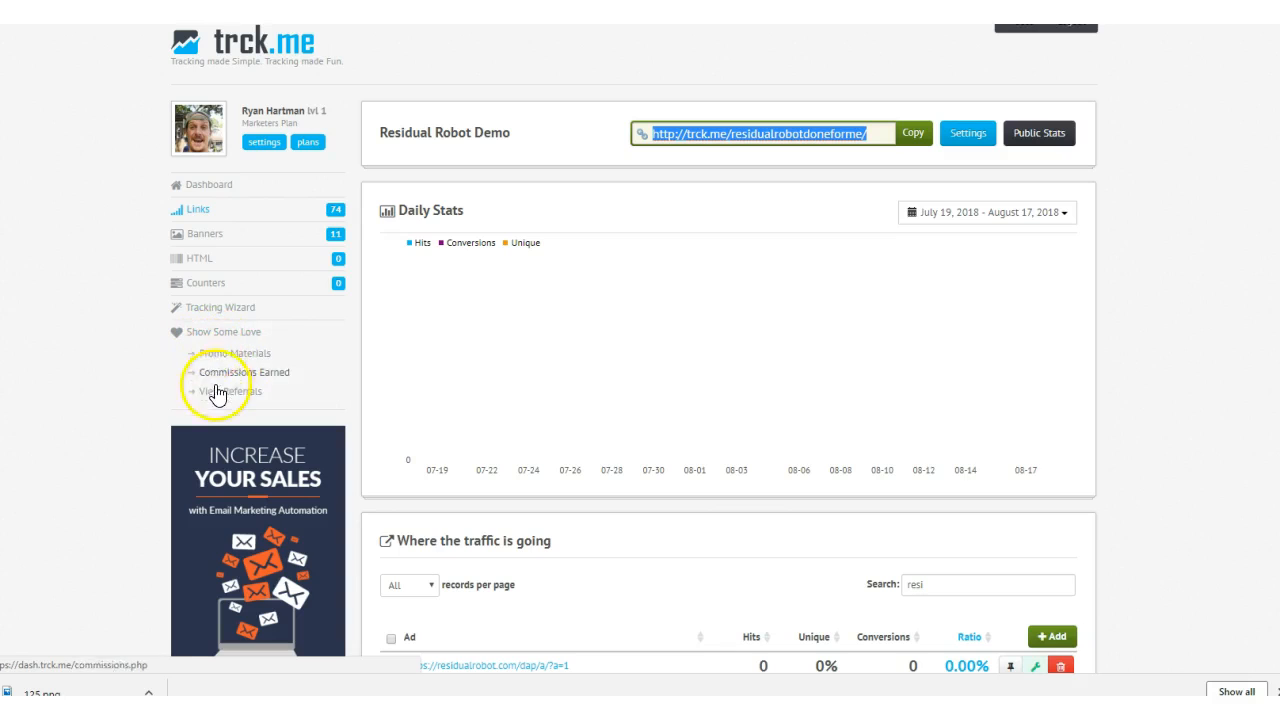
# - Open the trck.me Promo Materials page, look over the affiliate resources and select the full Direct Referral Link
pyautogui.click(210, 355)
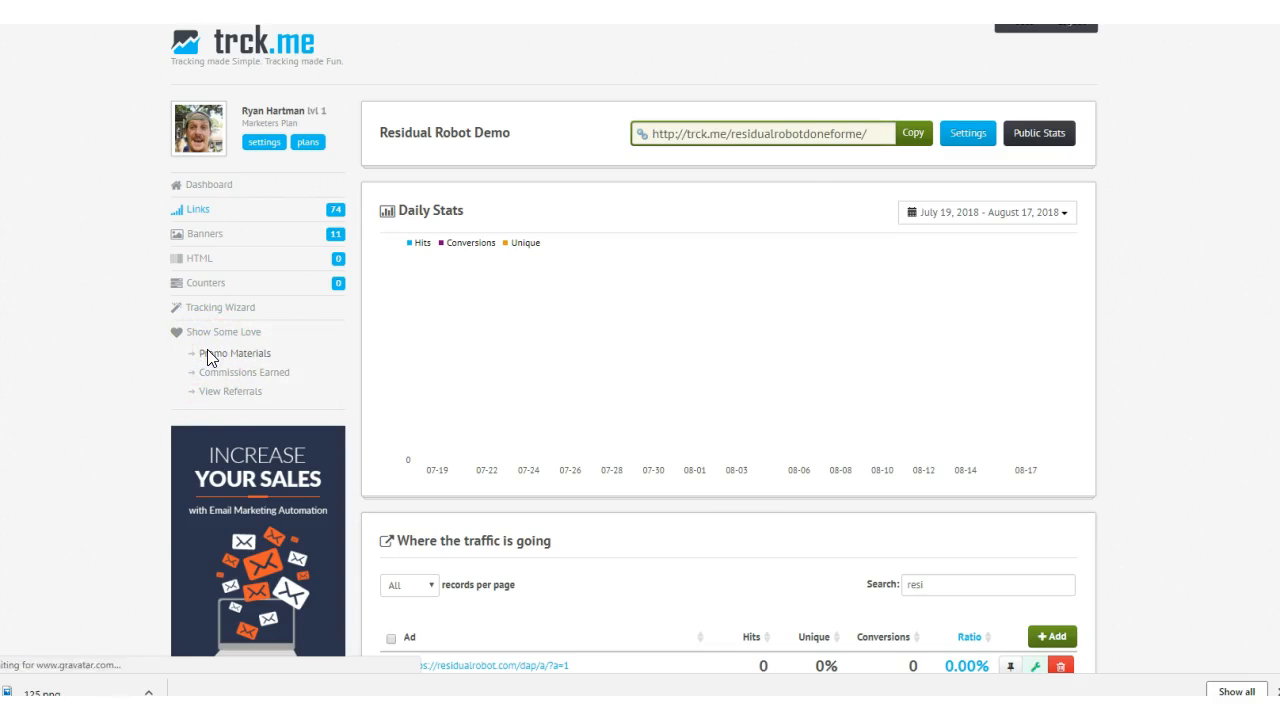
pyautogui.click(800, 242)
pyautogui.moveTo(800, 242); pyautogui.dragTo(615, 236)
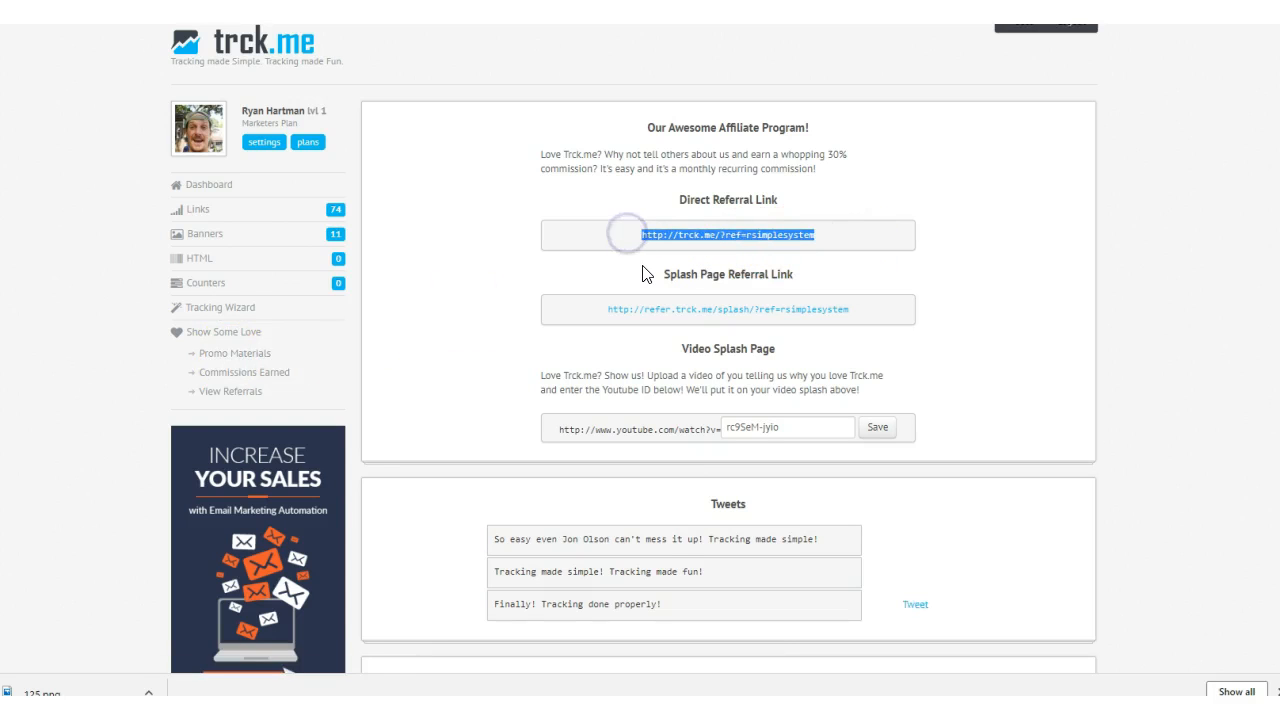
pyautogui.scroll(-2, 813, 312)
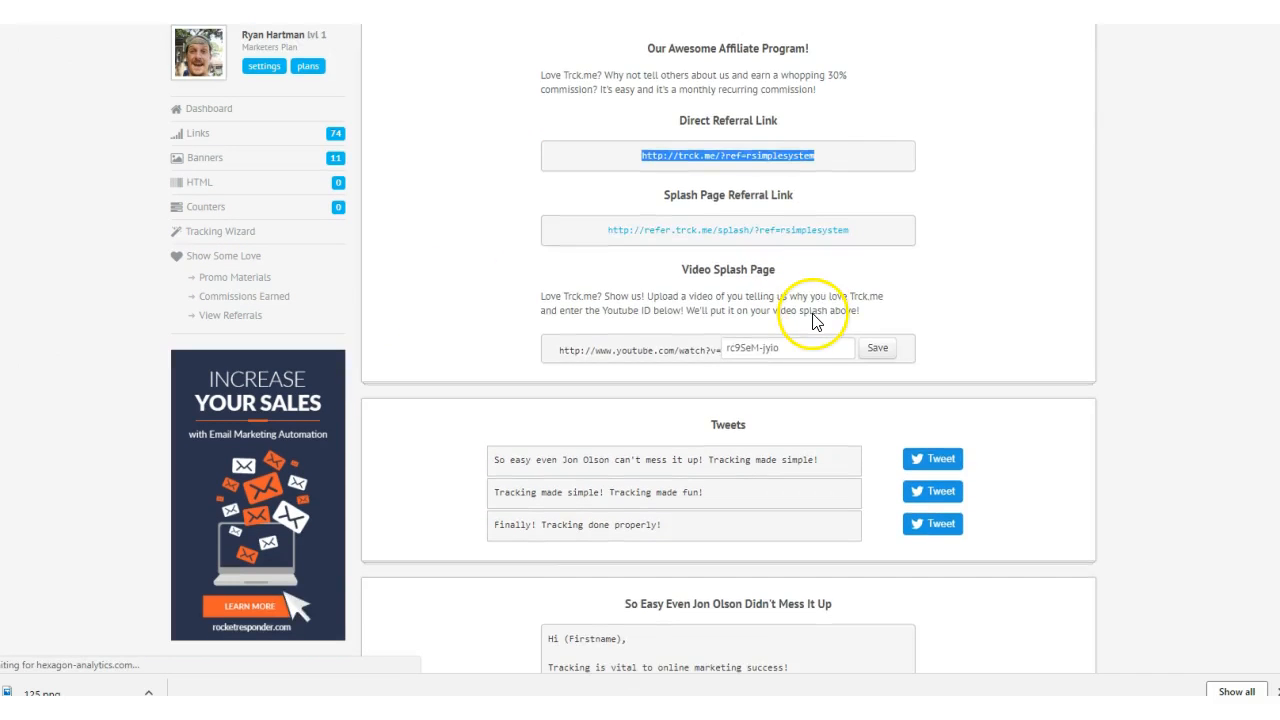
pyautogui.scroll(2, 813, 312)
pyautogui.moveTo(857, 240); pyautogui.dragTo(623, 240)
pyautogui.click(857, 245)
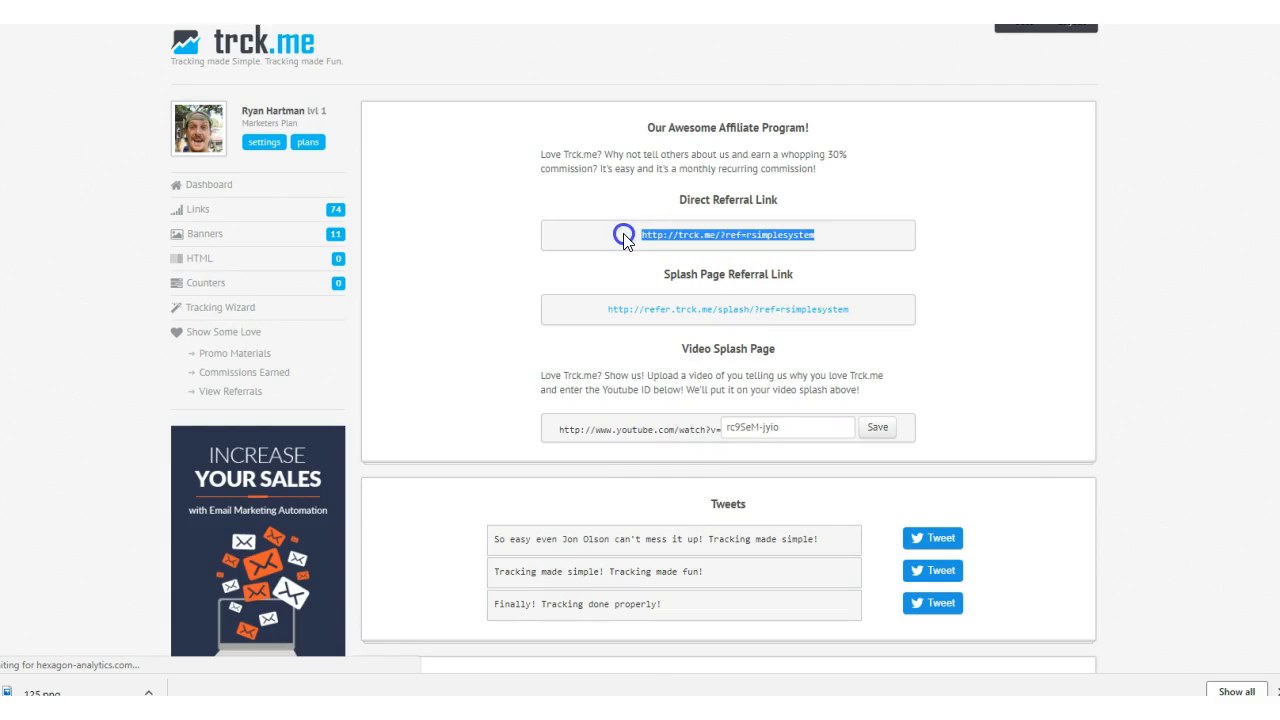